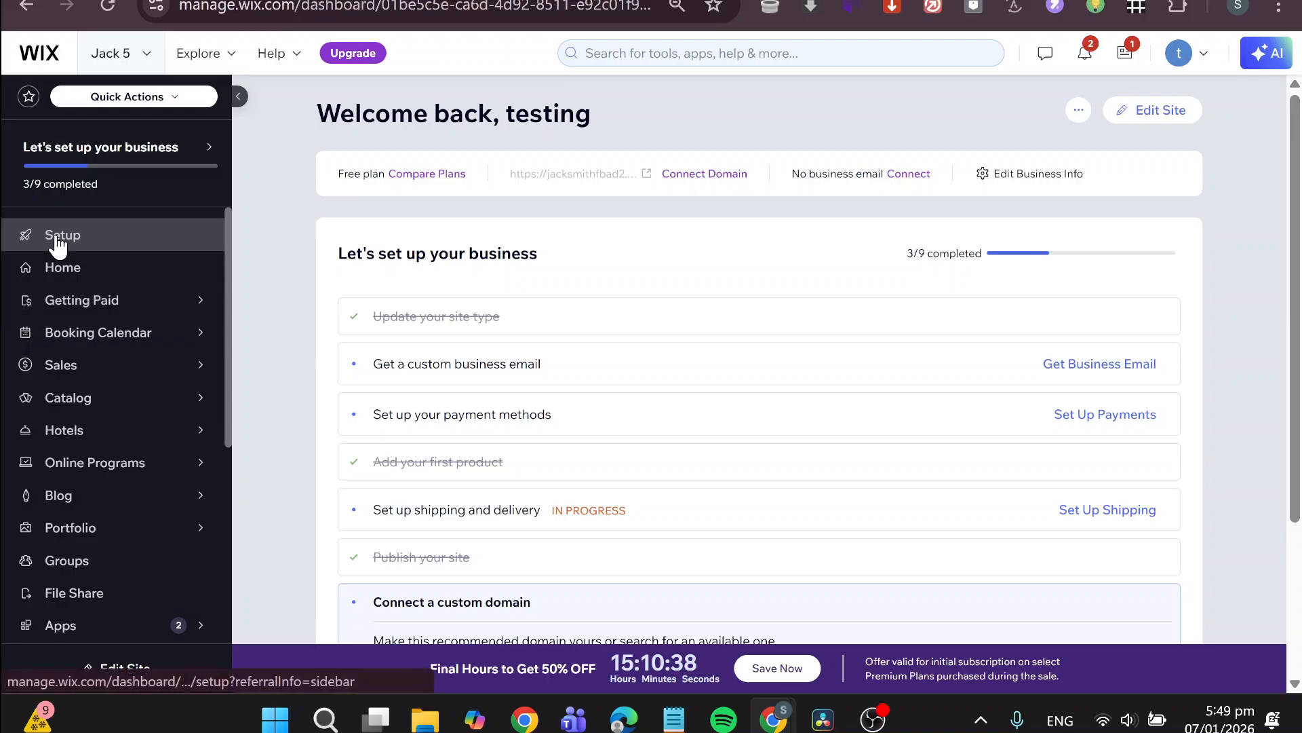
# Open the site for editing and view its Site Pages and Menu list.
pyautogui.click(1159, 112)
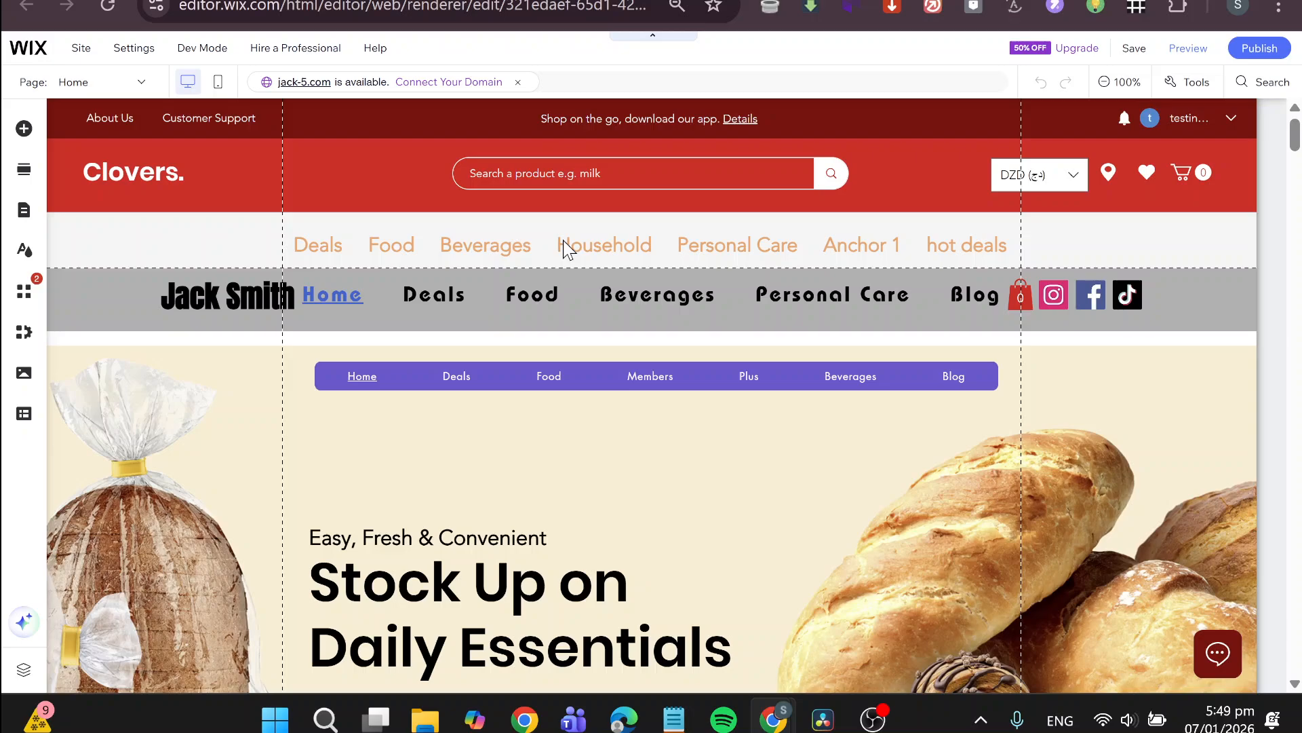
pyautogui.click(21, 223)
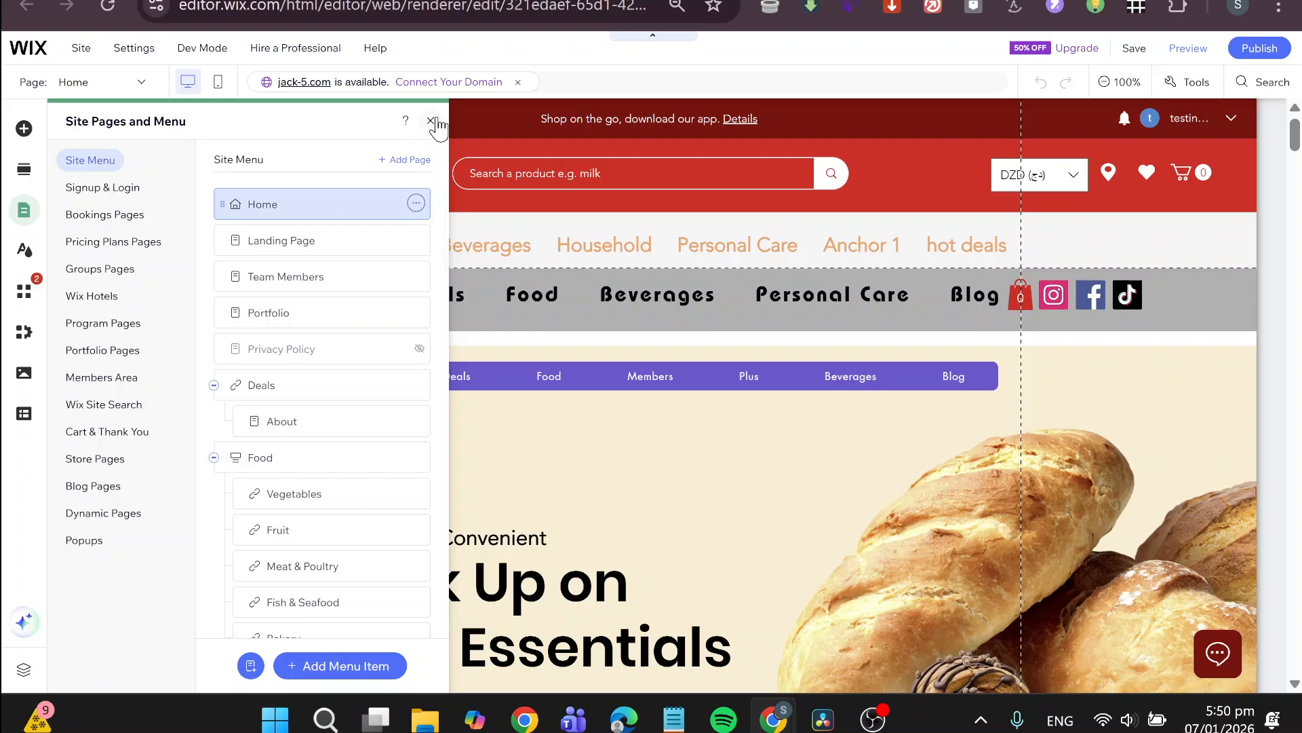
pyautogui.click(432, 121)
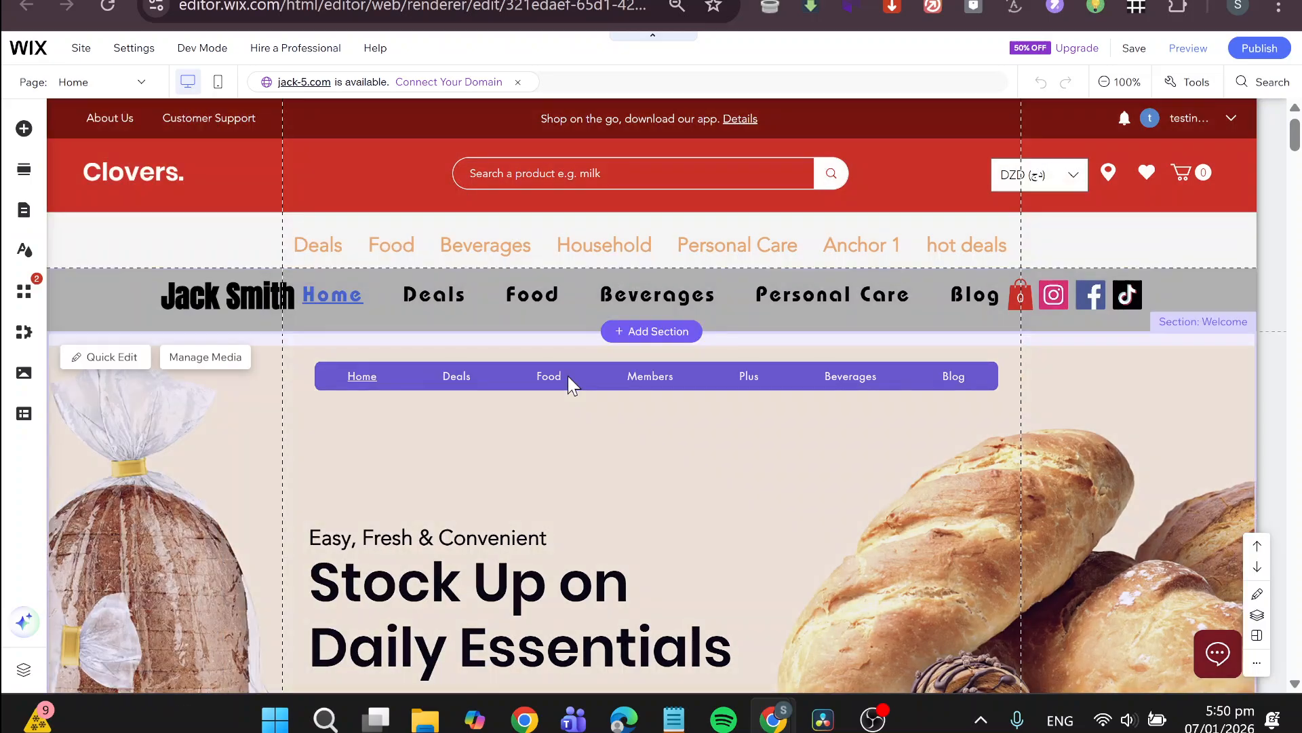
# Delete the three horizontal menus: the purple one in the Welcome section, the black one in the grey strip and the orange one in the header.
pyautogui.click(568, 376)
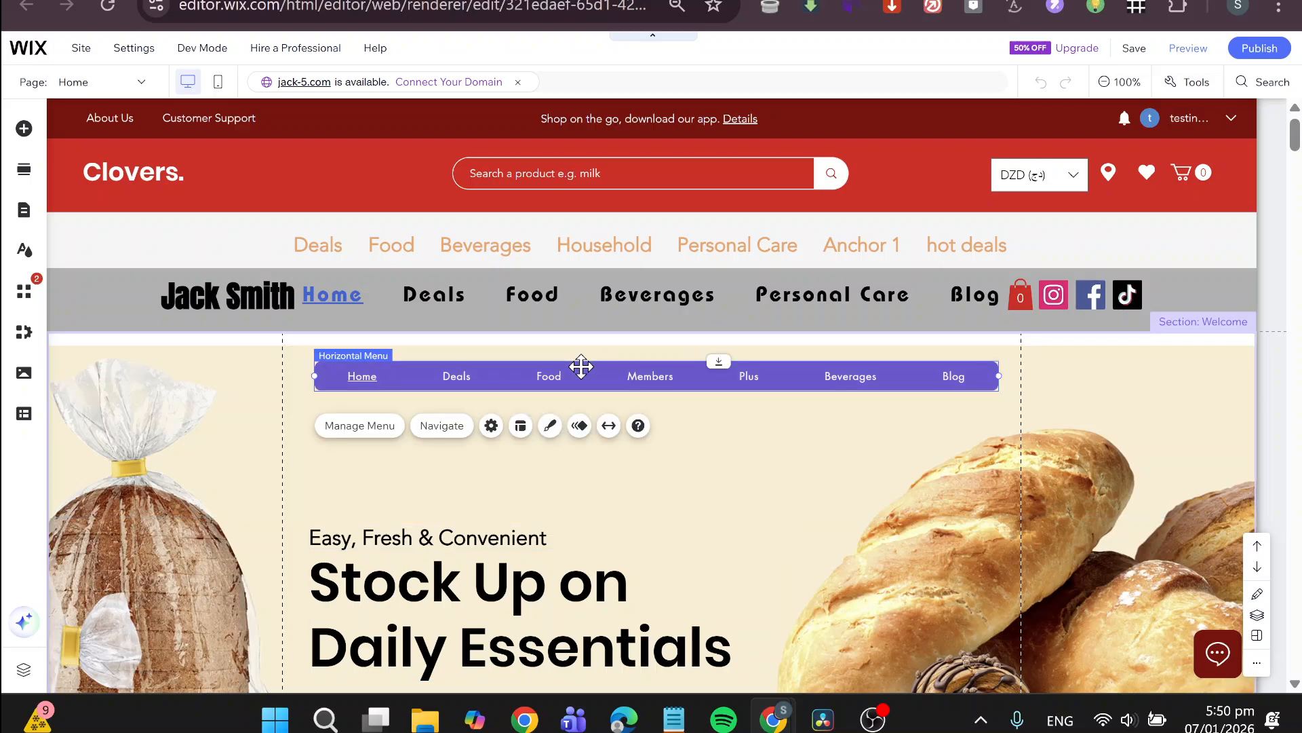
pyautogui.moveTo(581, 366); pyautogui.dragTo(525, 294)
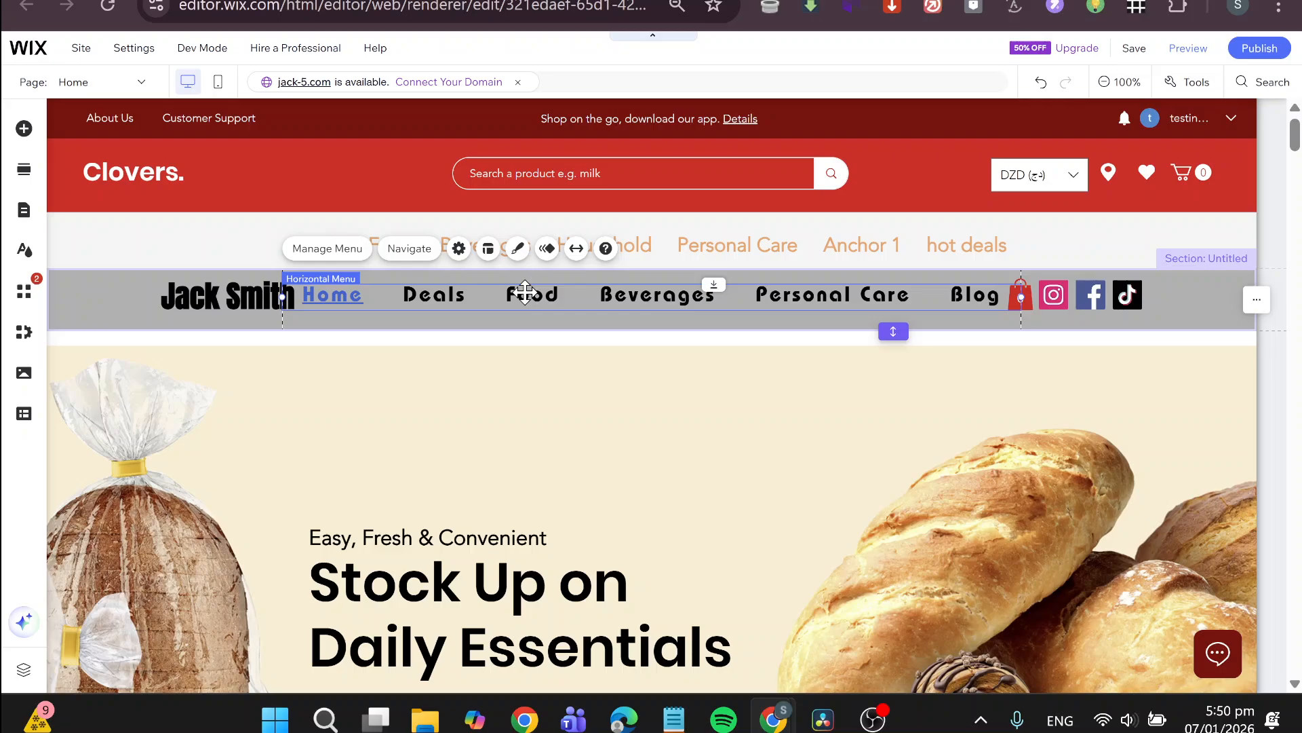
pyautogui.press('Delete')
pyautogui.click(572, 237)
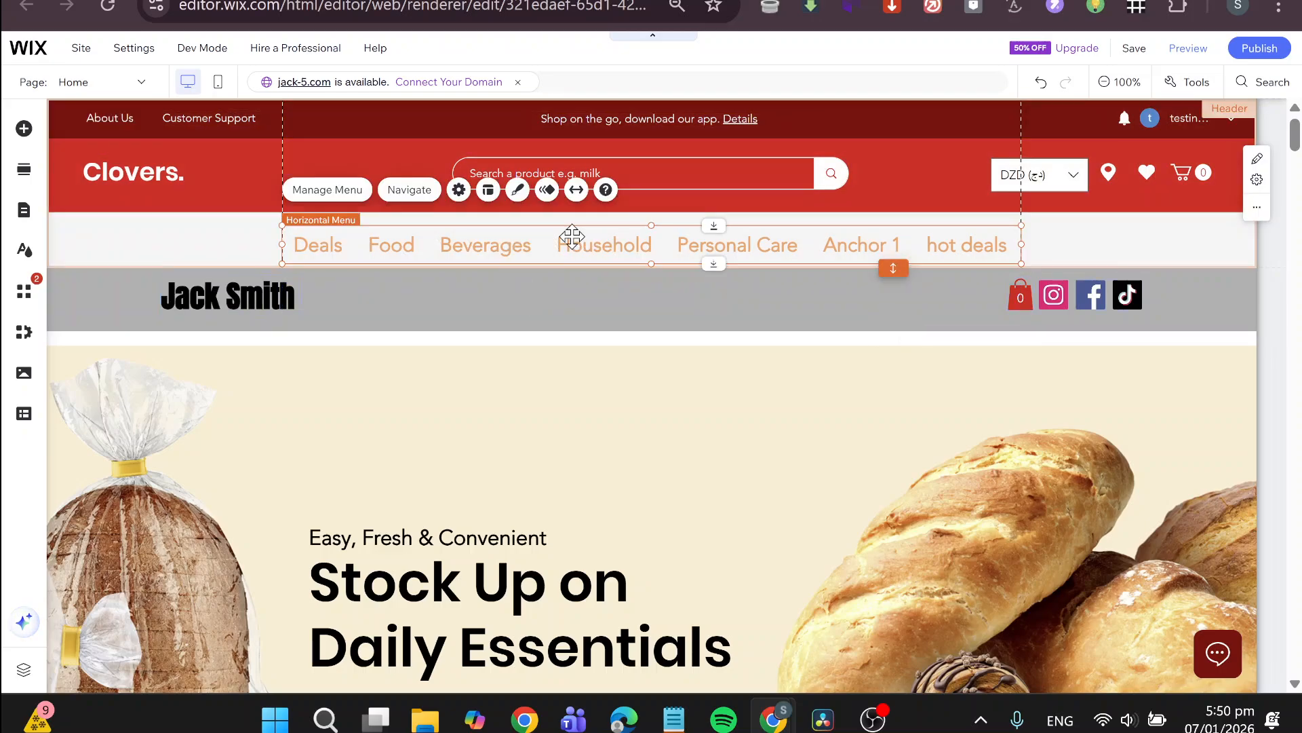
pyautogui.press('Delete')
# Shorten the header so that it ends at the lower edge of the red search bar strip.
pyautogui.click(729, 225)
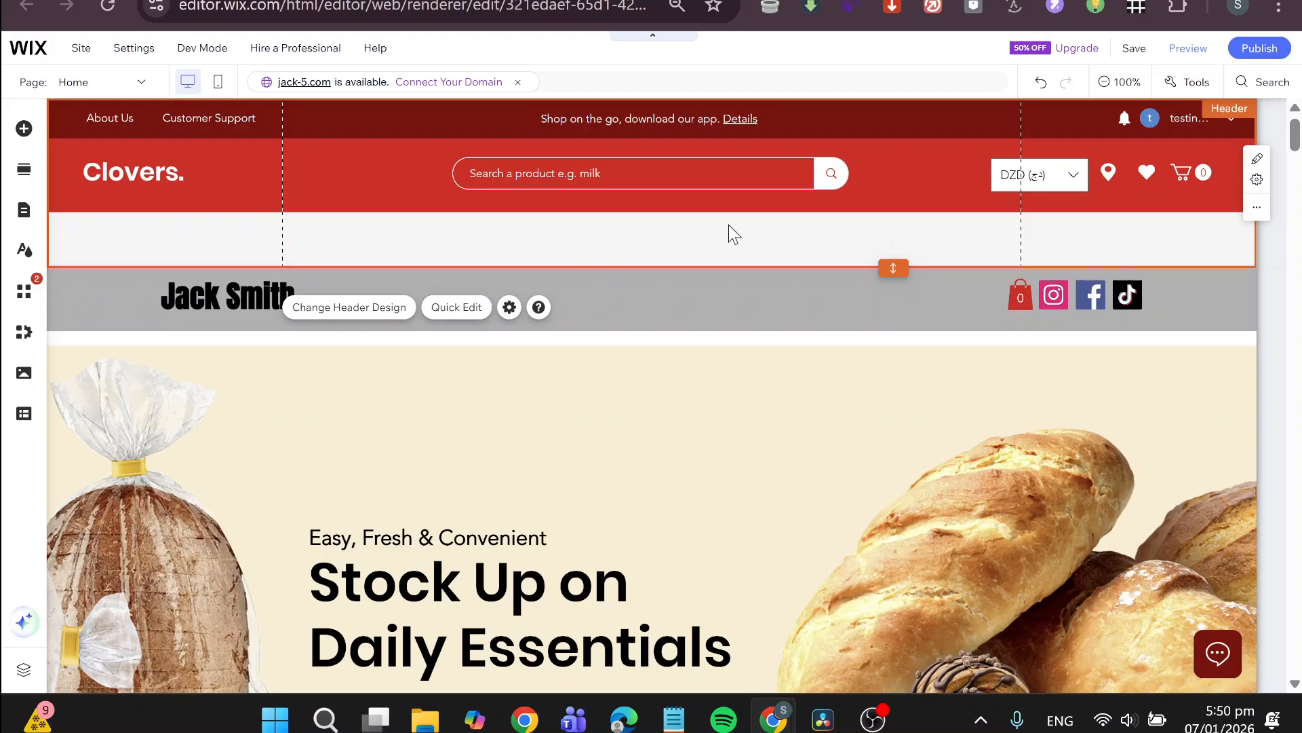
pyautogui.press('Delete')
pyautogui.moveTo(894, 268); pyautogui.dragTo(903, 211)
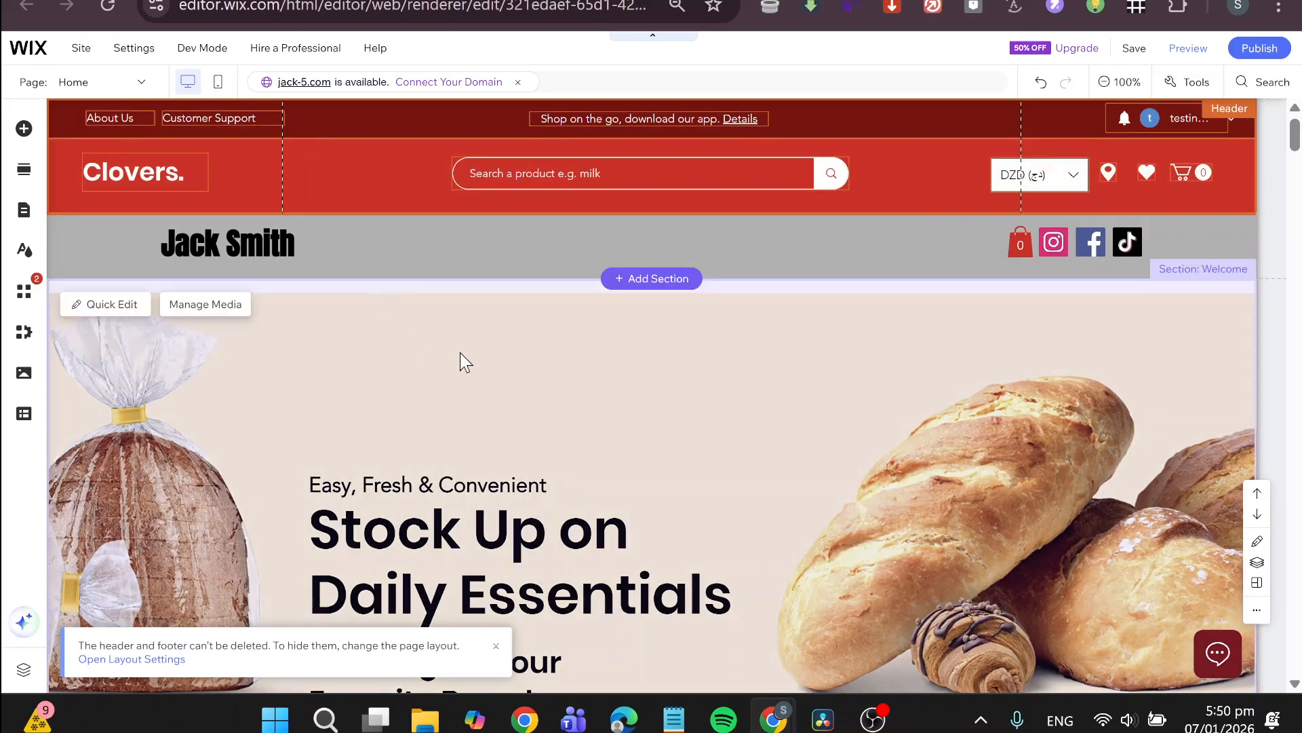
pyautogui.click(460, 353)
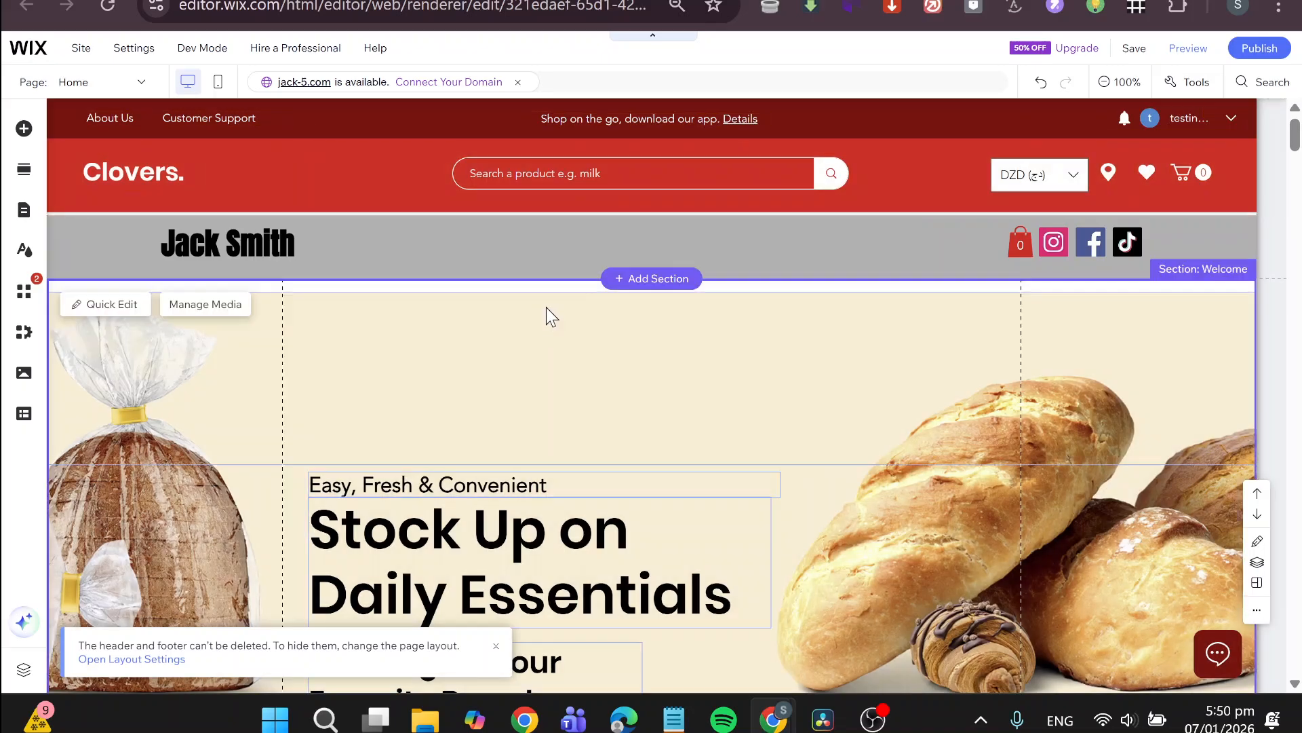
# Add the first Horizontal Menus design from Menu & Anchor to the Welcome section, above the Easy, Fresh & Convenient text.
pyautogui.click(23, 129)
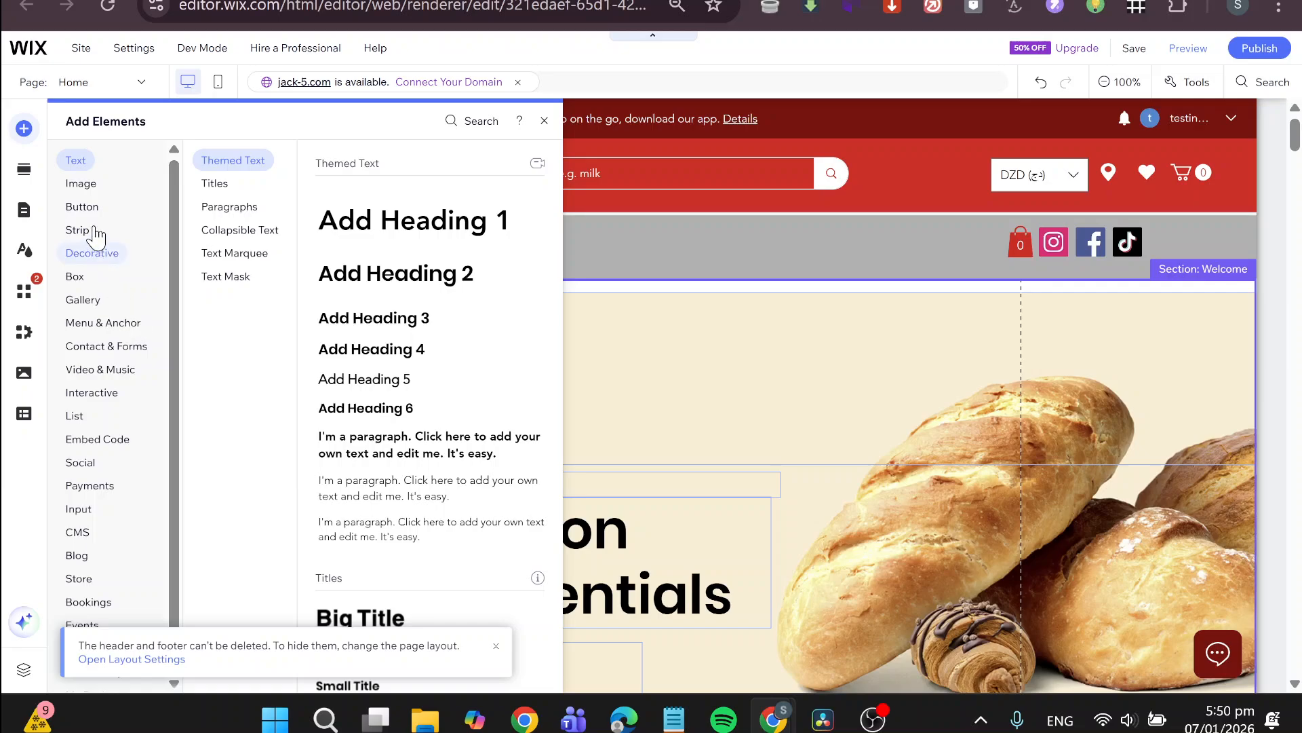
pyautogui.moveTo(85, 197)
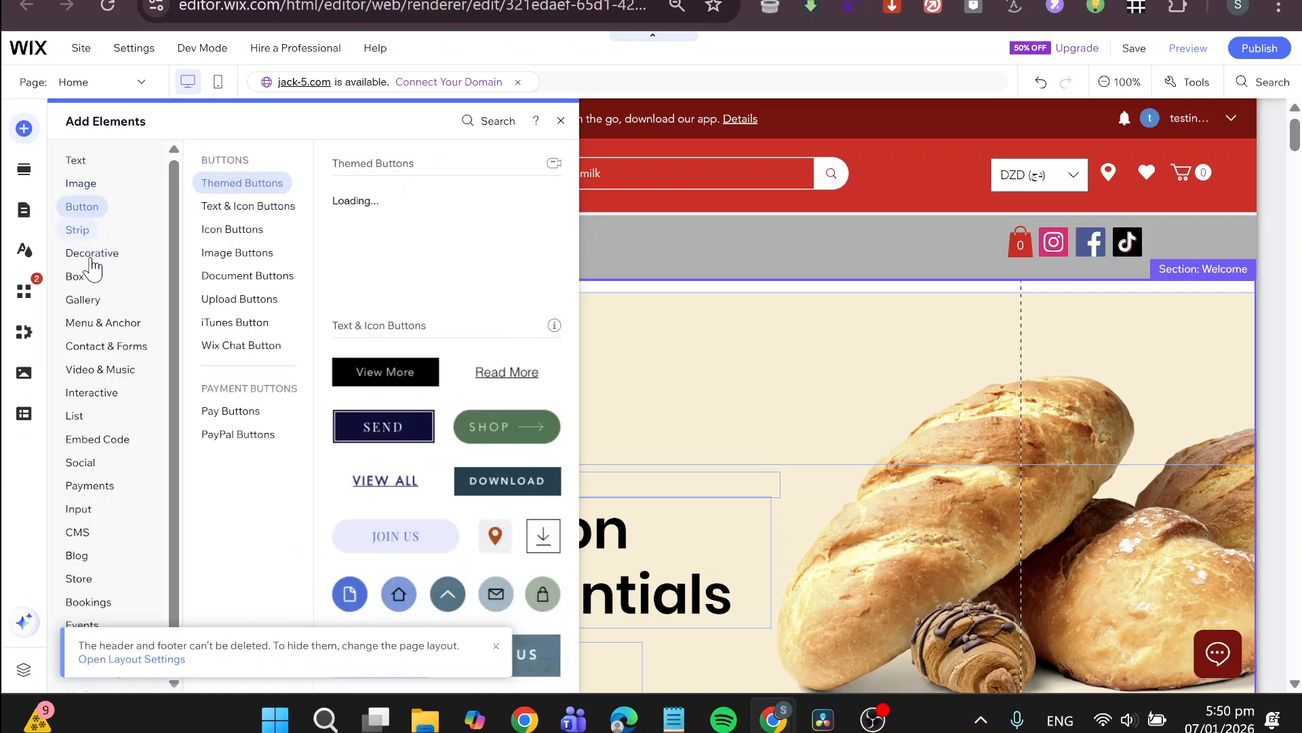
pyautogui.moveTo(129, 337)
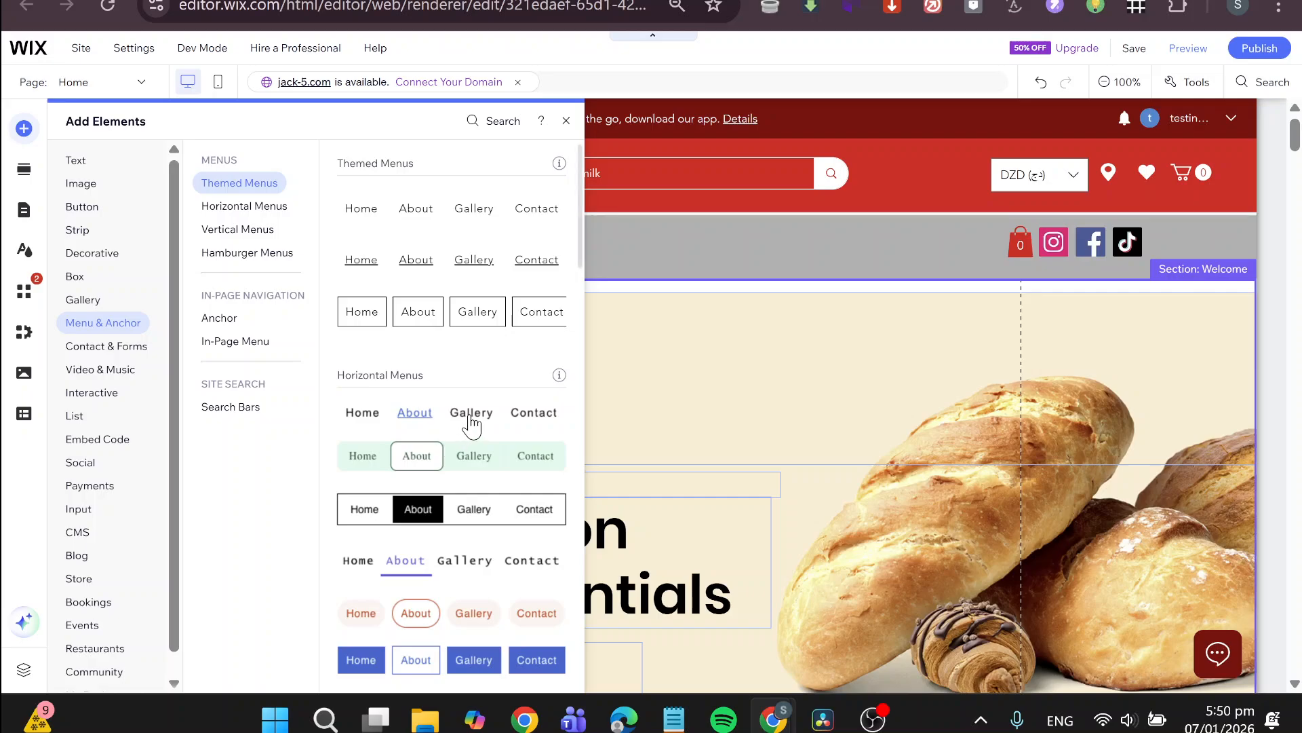
pyautogui.moveTo(471, 425); pyautogui.dragTo(645, 336)
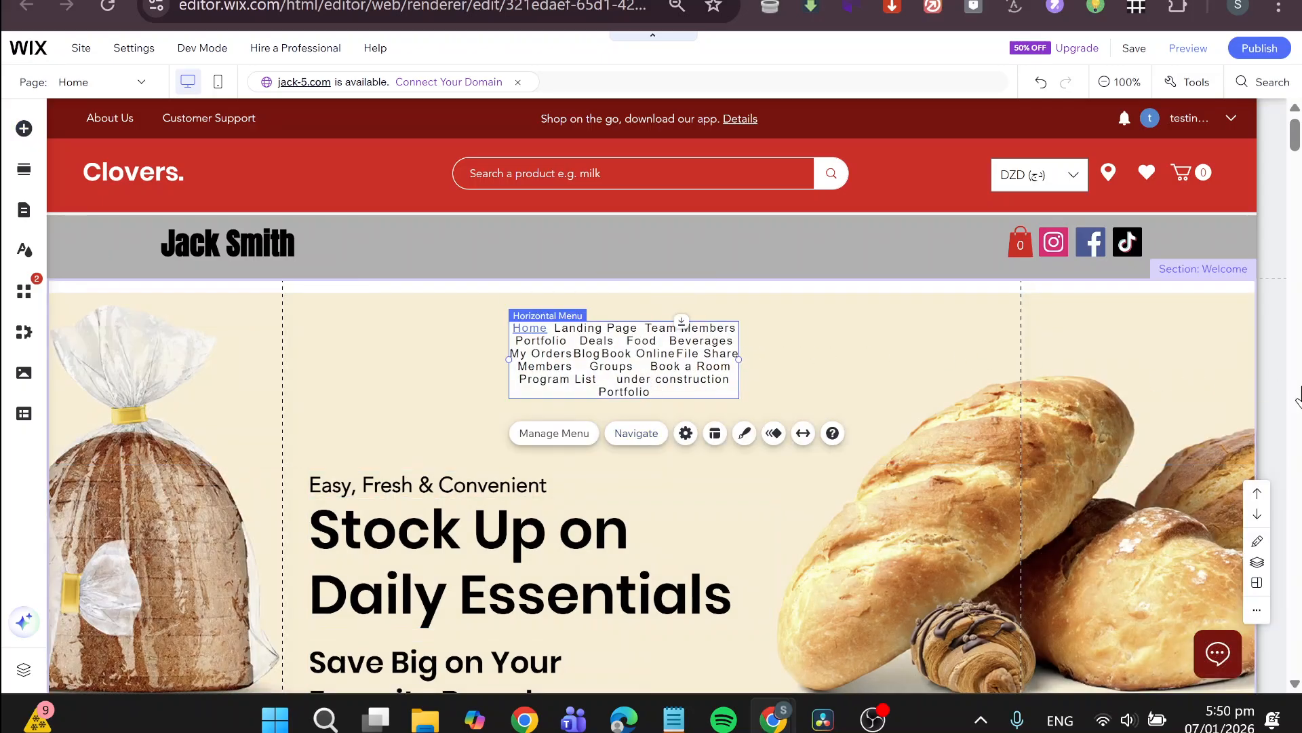
# Widen the new horizontal menu on both sides to span the full page width.
pyautogui.moveTo(740, 360); pyautogui.dragTo(1255, 334)
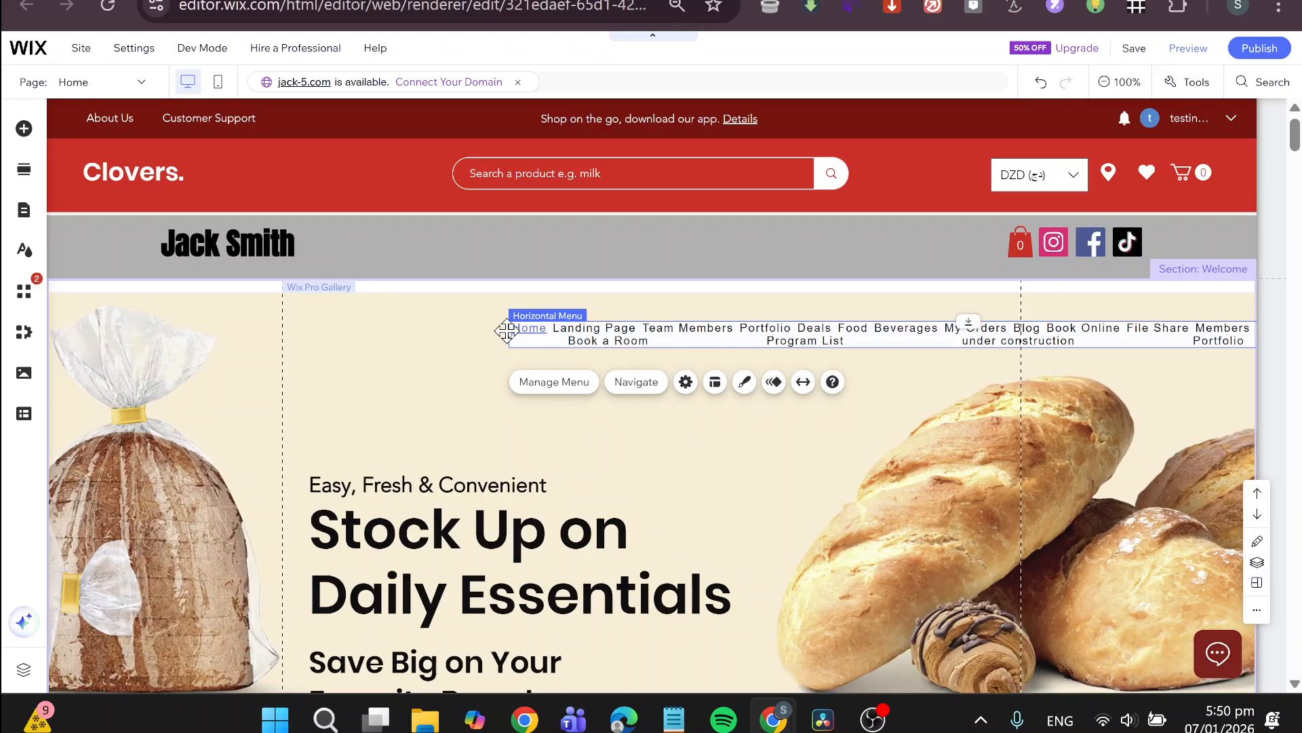
pyautogui.click(508, 332)
pyautogui.click(522, 339)
pyautogui.moveTo(508, 333); pyautogui.dragTo(47, 319)
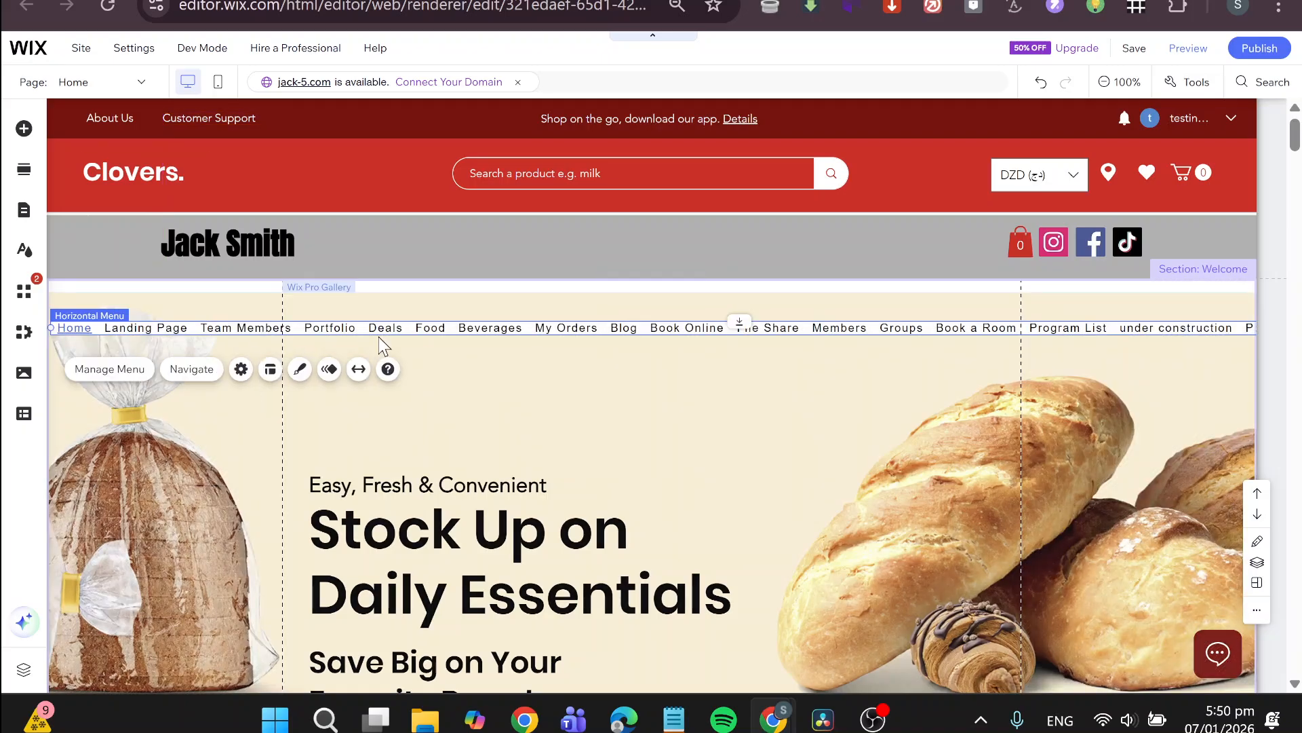
# Hide the Food, Portfolio, Team Members and Beverages items from the site menu.
pyautogui.click(124, 375)
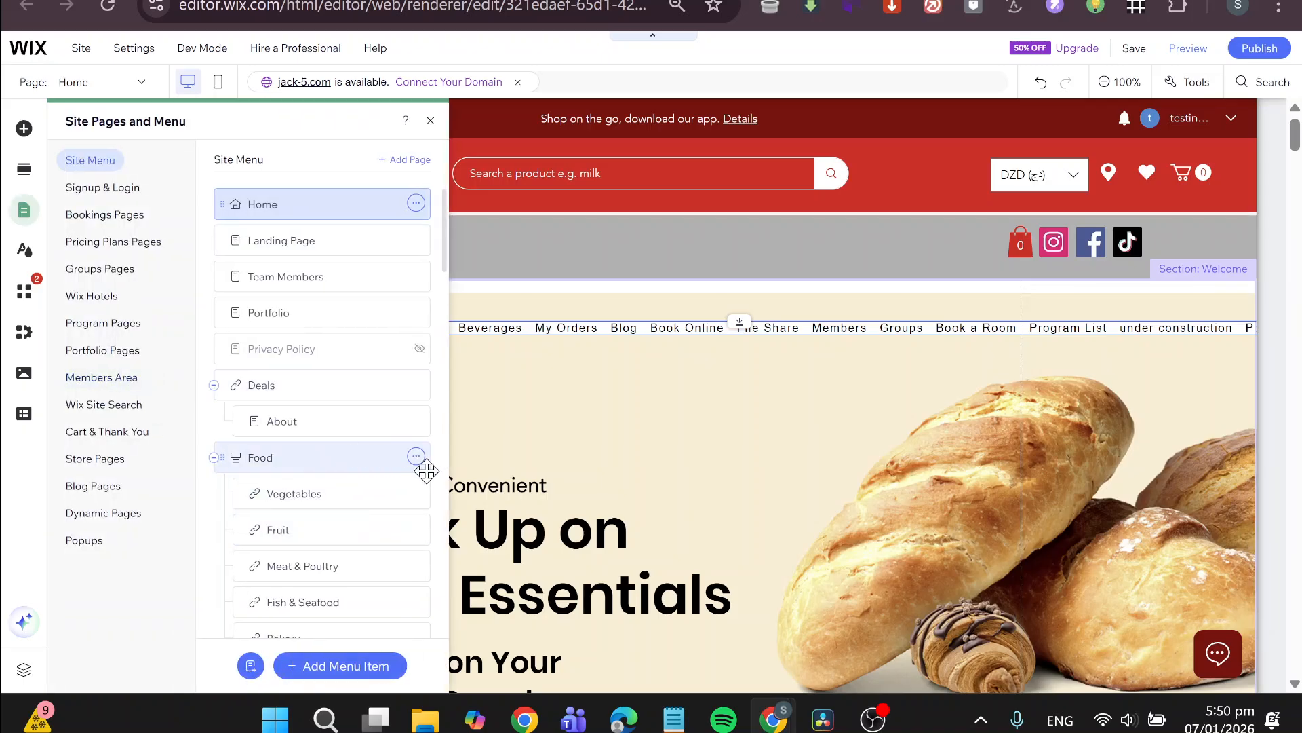
pyautogui.click(416, 457)
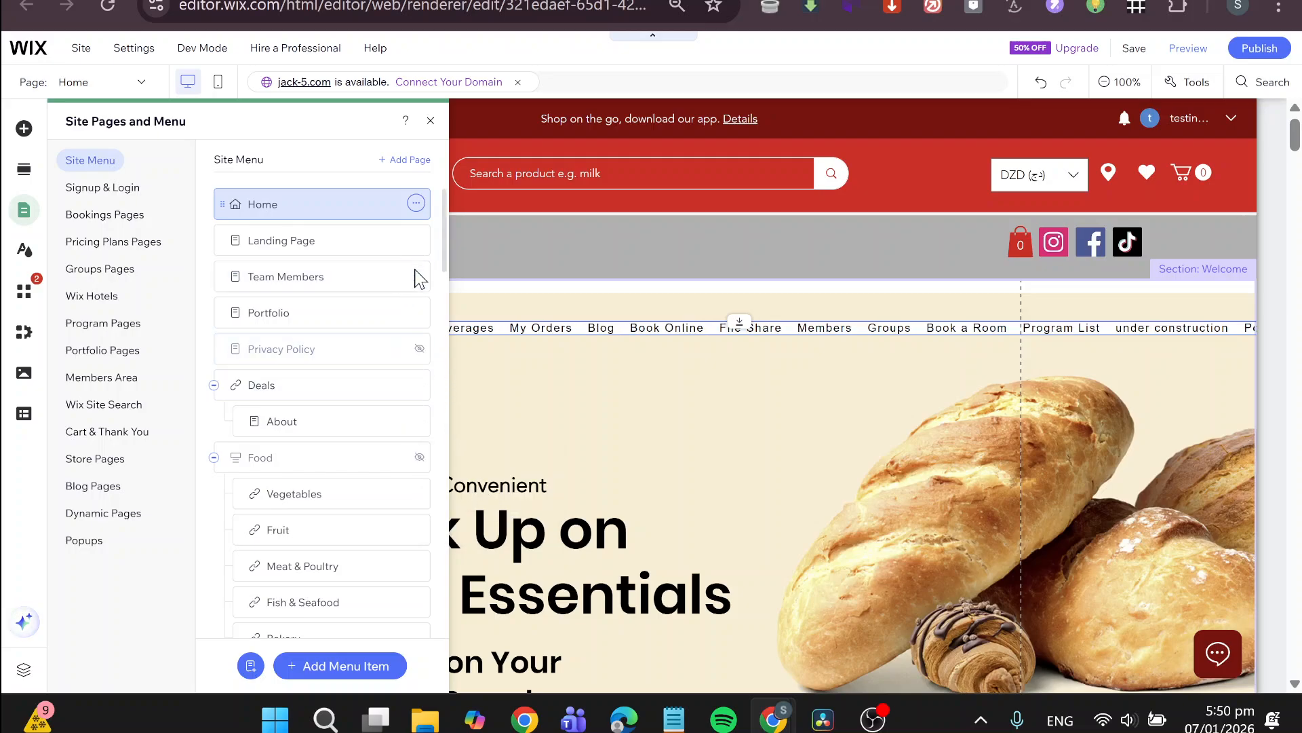
pyautogui.click(415, 312)
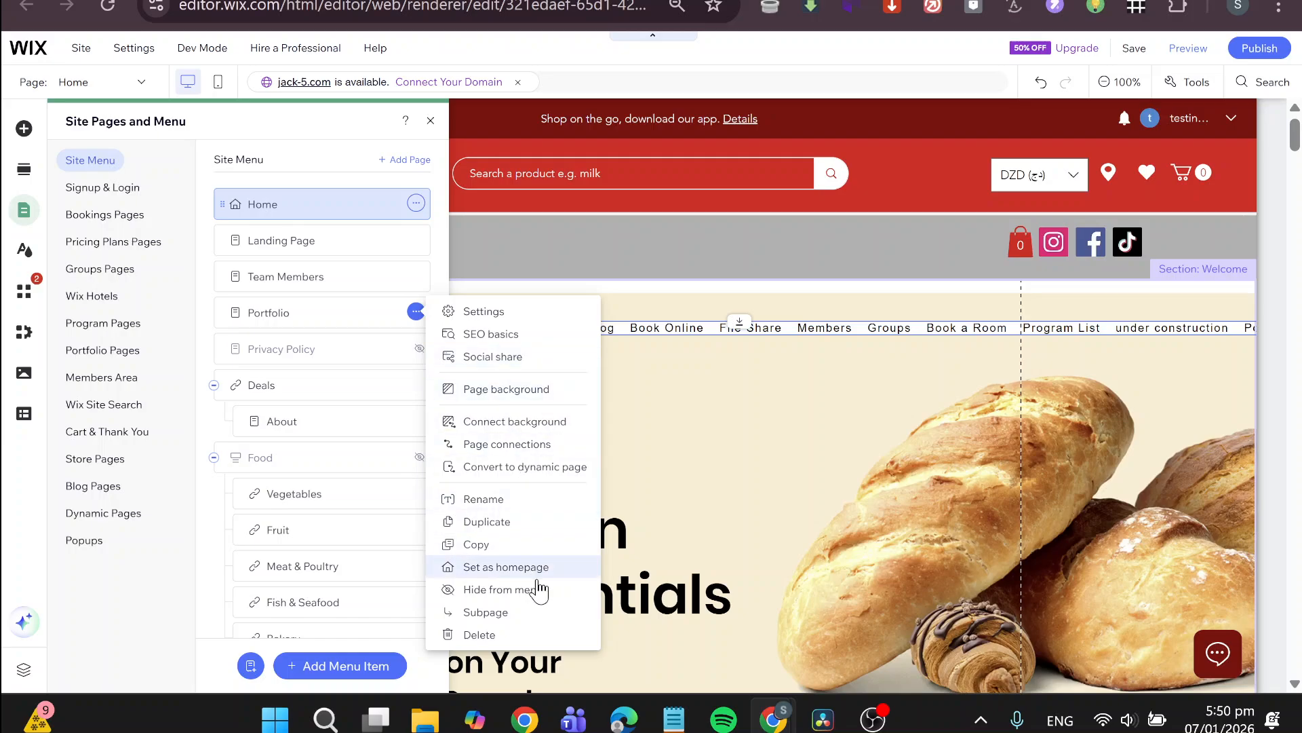
pyautogui.click(538, 608)
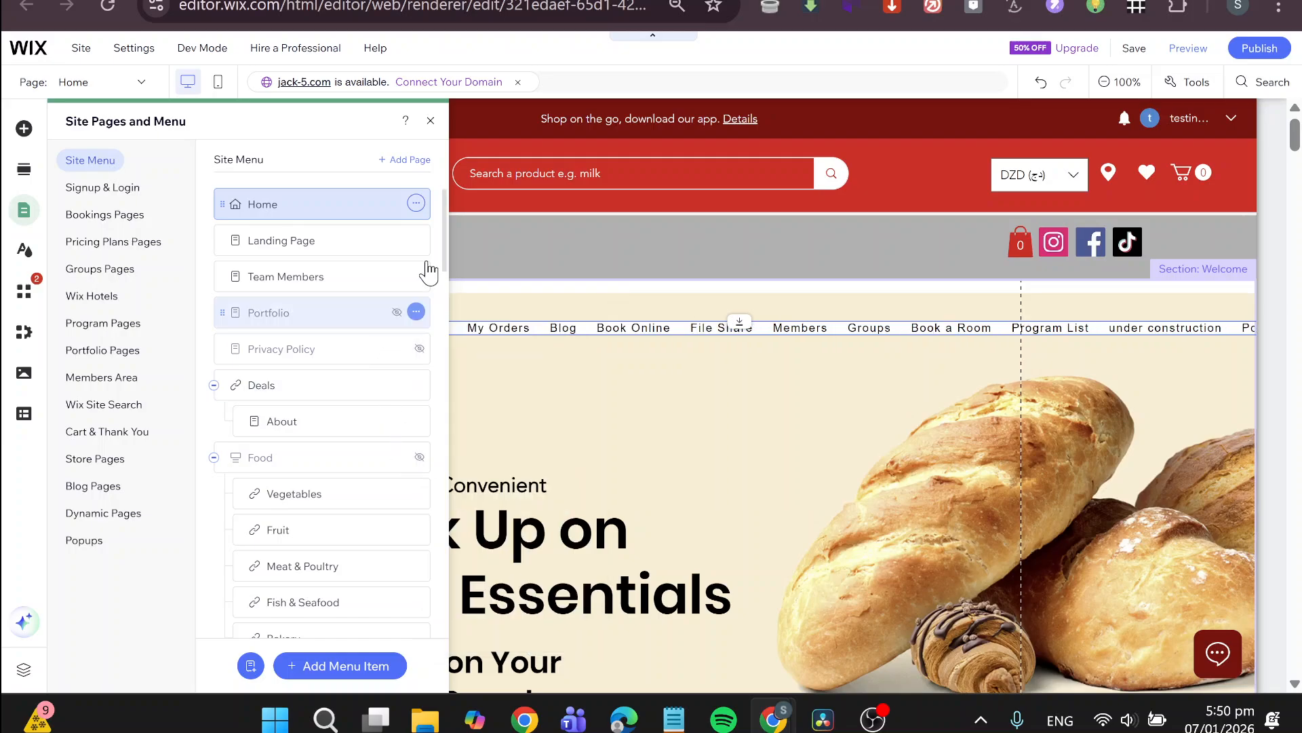
pyautogui.click(416, 275)
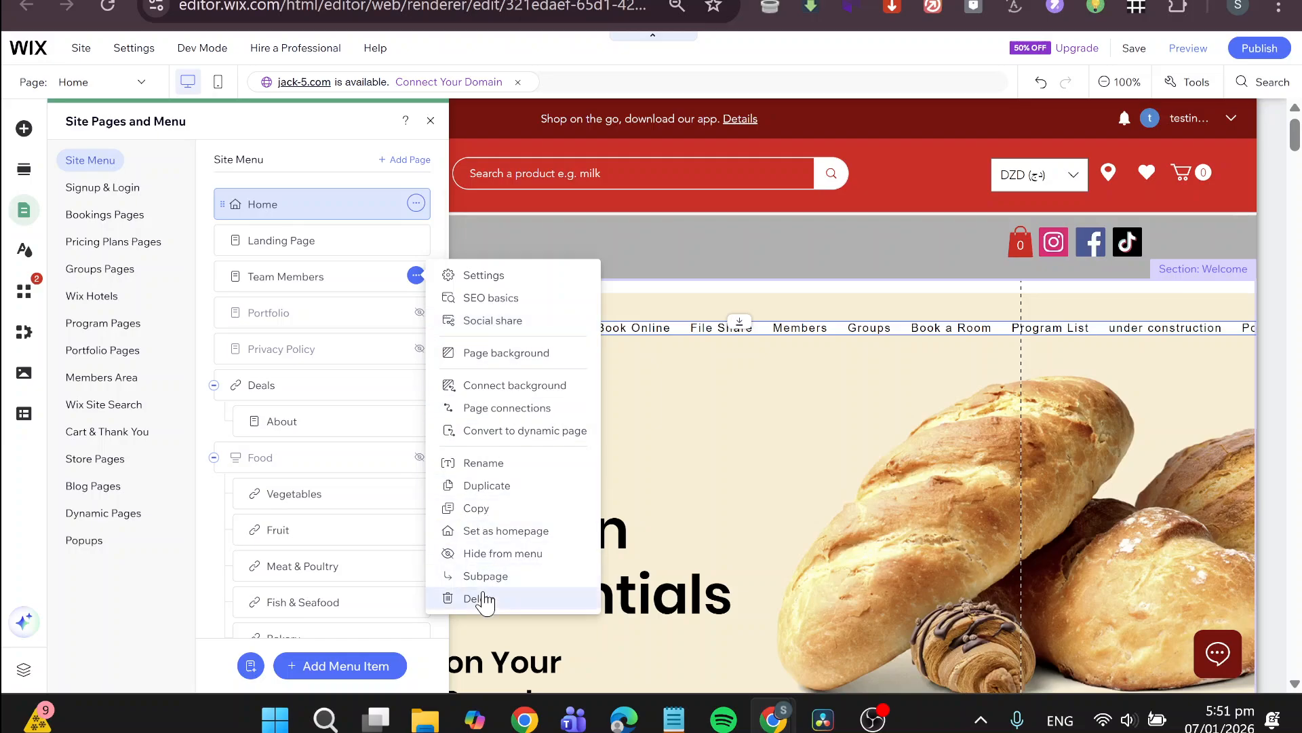
pyautogui.click(491, 550)
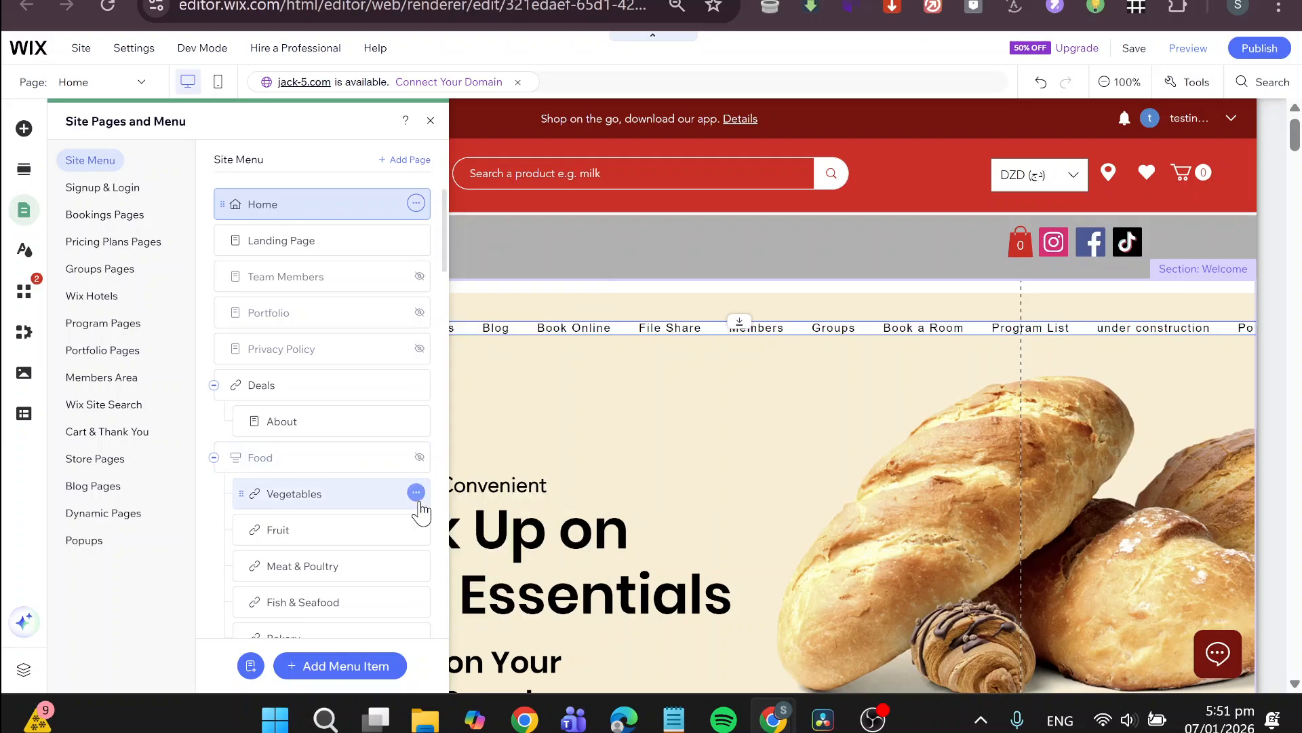
pyautogui.scroll(-3, 420, 511)
pyautogui.scroll(-2, 420, 510)
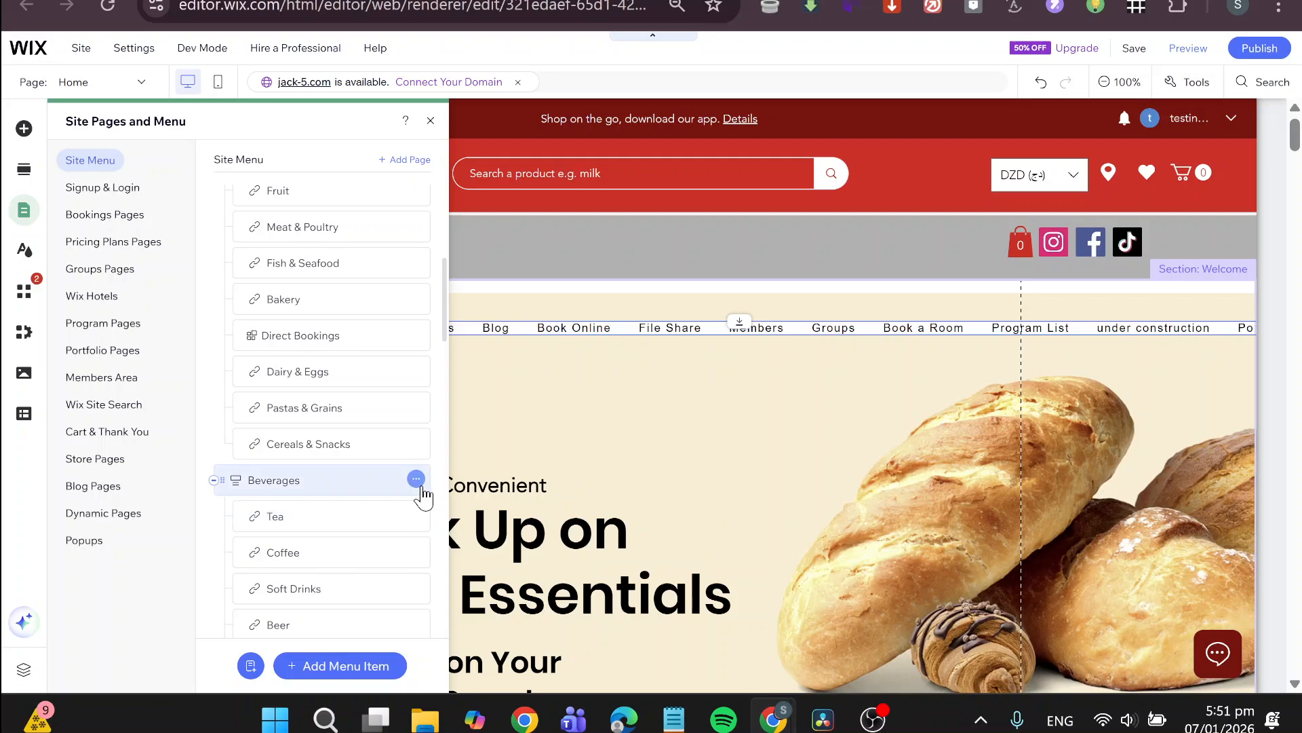
pyautogui.click(415, 480)
pyautogui.click(499, 524)
# Hide the last Portfolio item and the under construction page from the site menu.
pyautogui.scroll(-5, 343, 520)
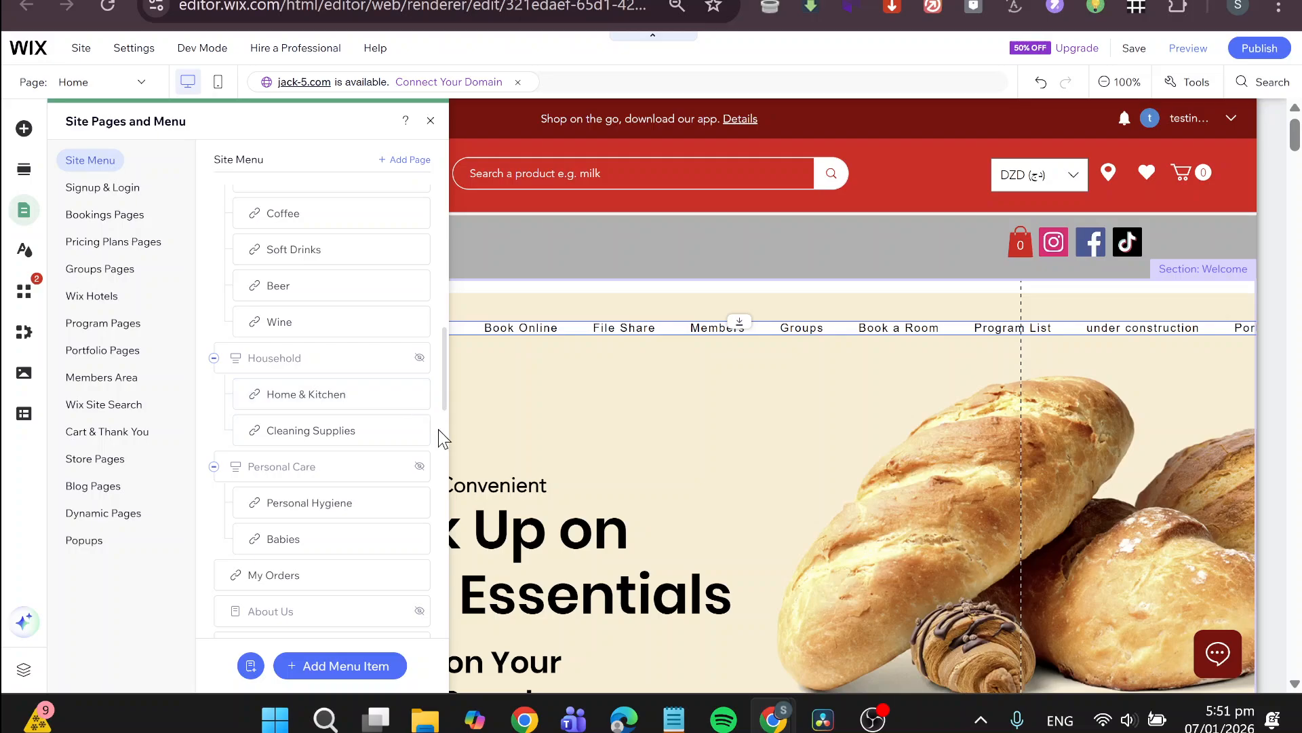
pyautogui.scroll(-5, 427, 486)
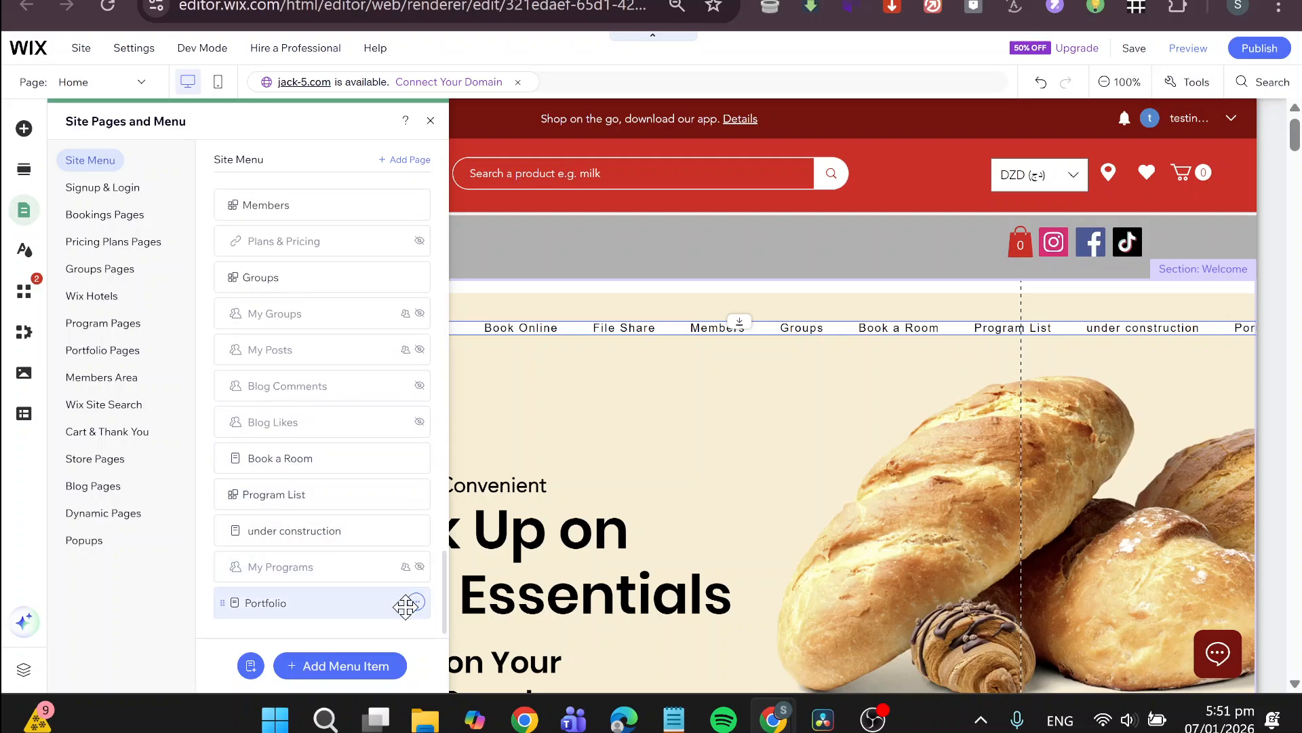
pyautogui.click(416, 603)
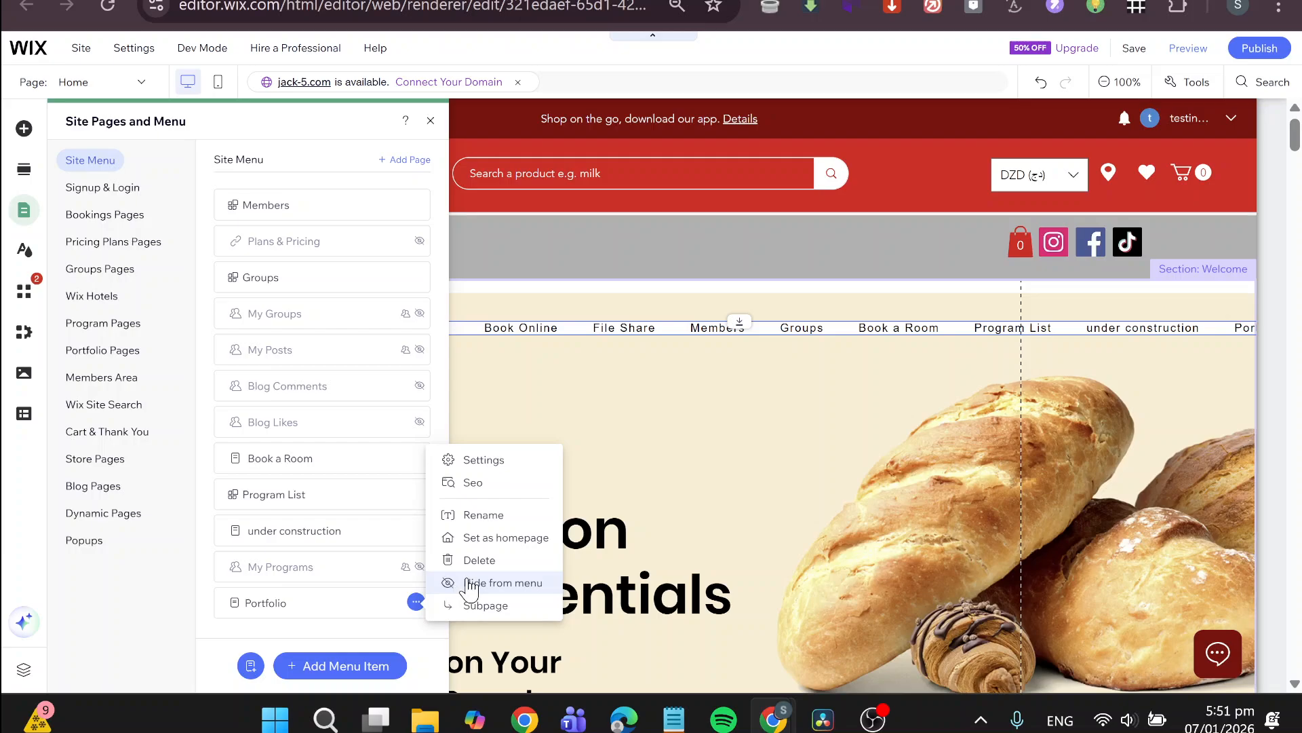
pyautogui.click(470, 583)
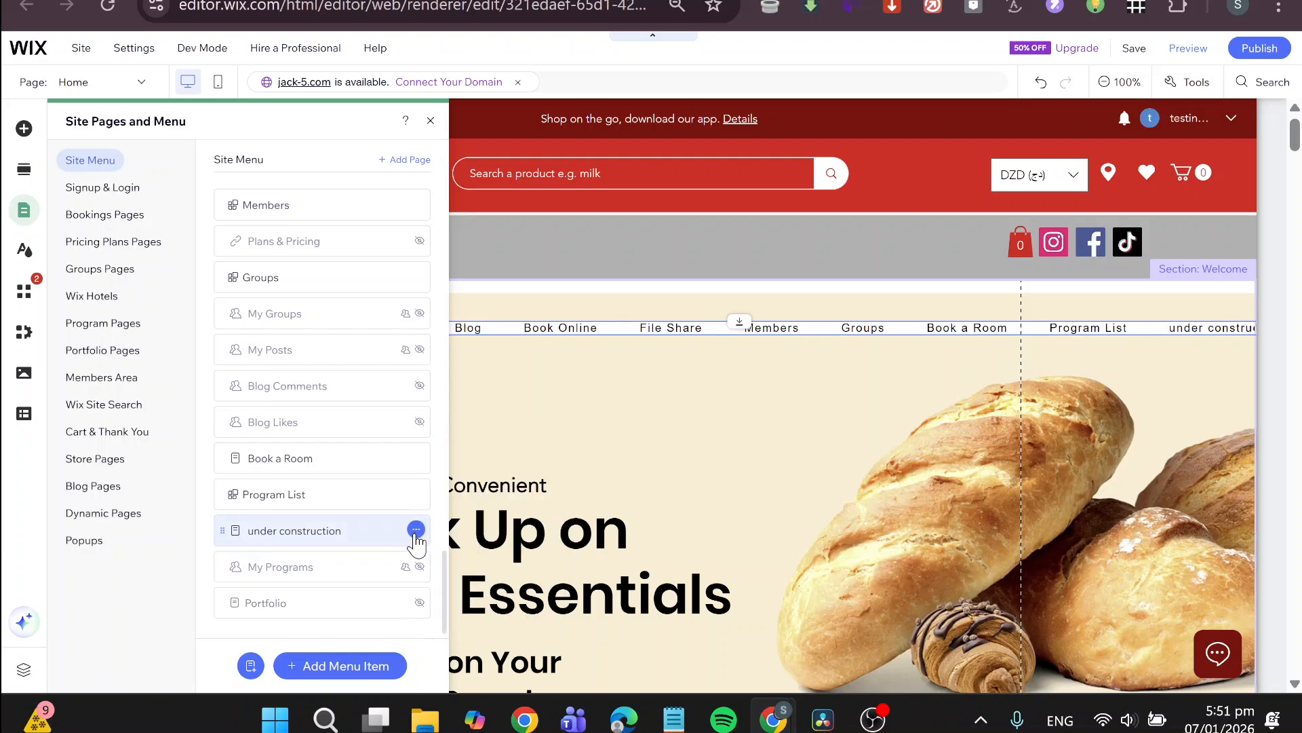
pyautogui.click(415, 529)
pyautogui.click(498, 487)
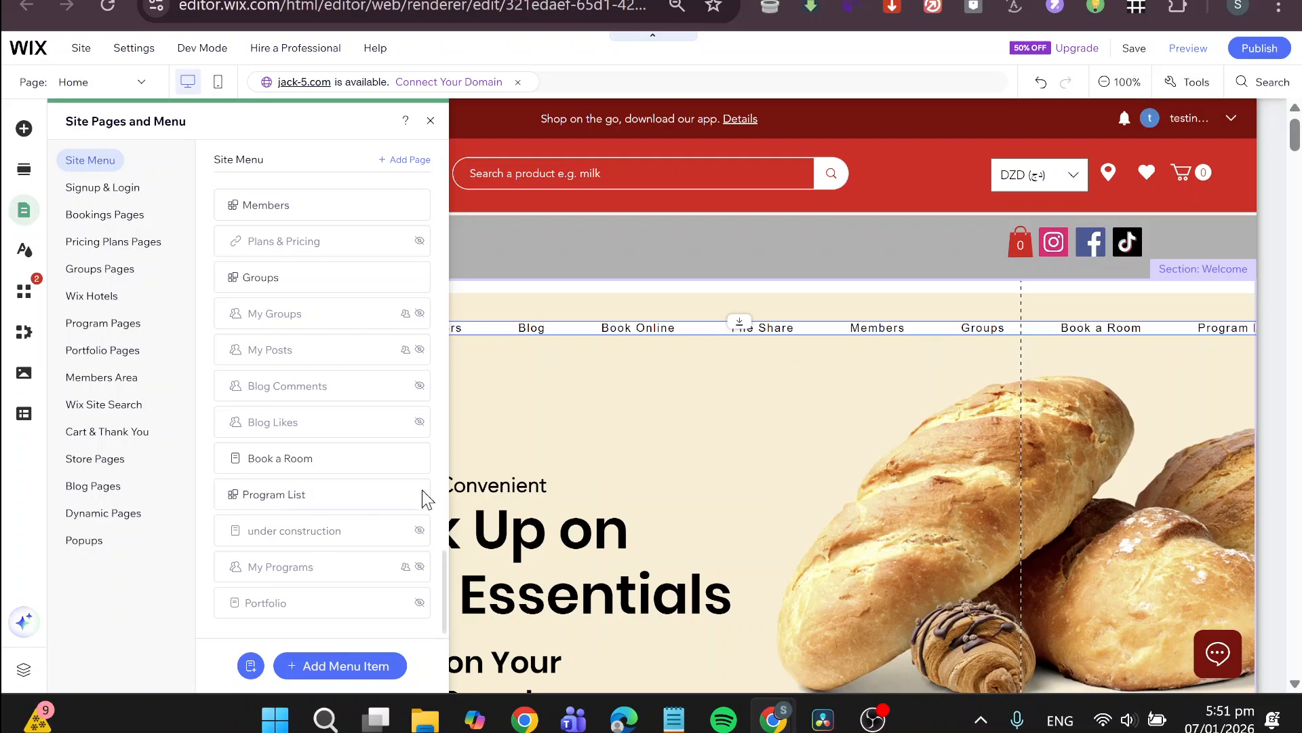
# Hide the Book a Room, Program List and Groups items from the site menu and return to the page.
pyautogui.click(416, 458)
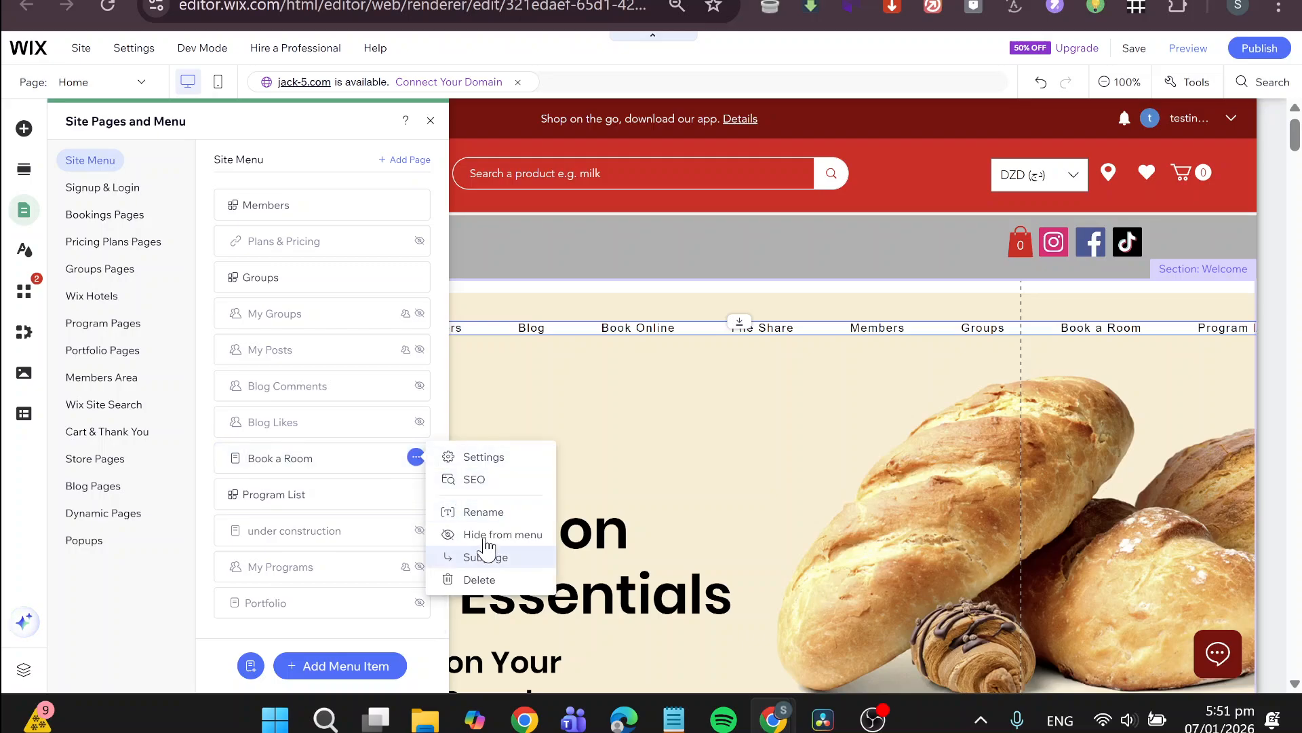
pyautogui.click(483, 534)
pyautogui.click(415, 493)
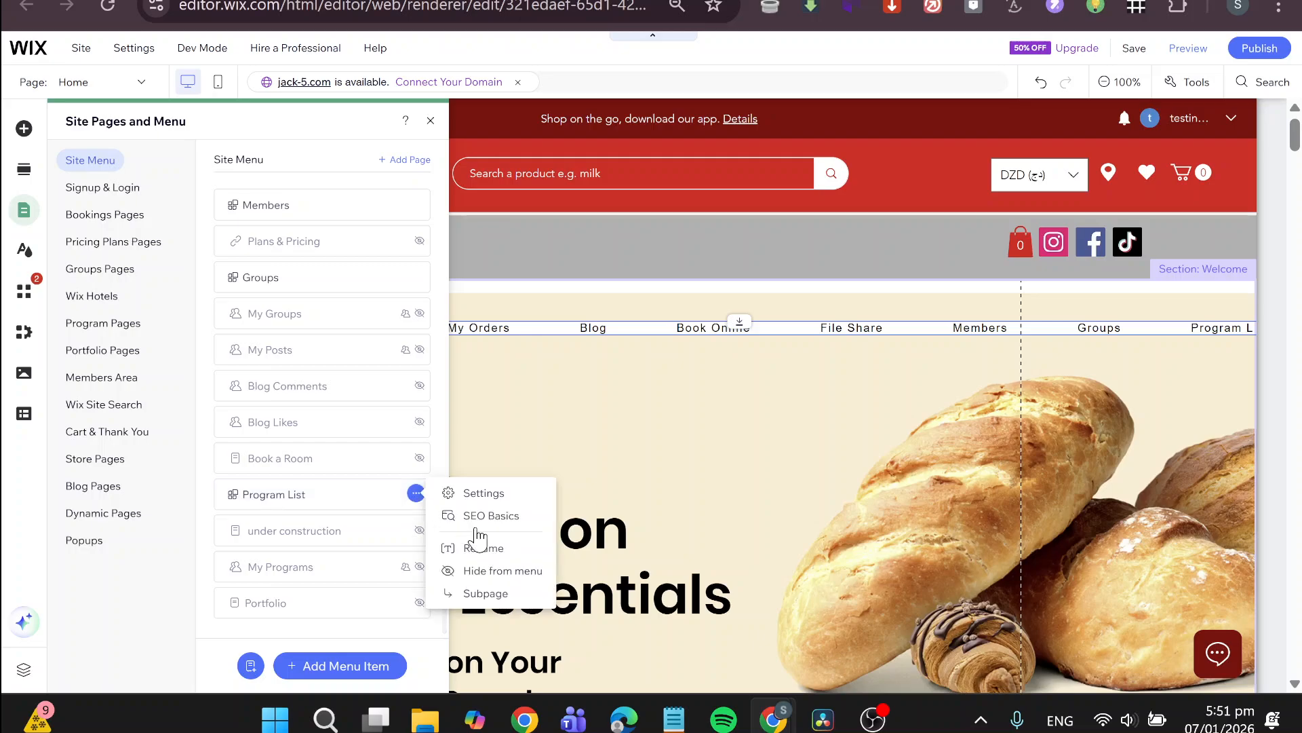
pyautogui.click(516, 572)
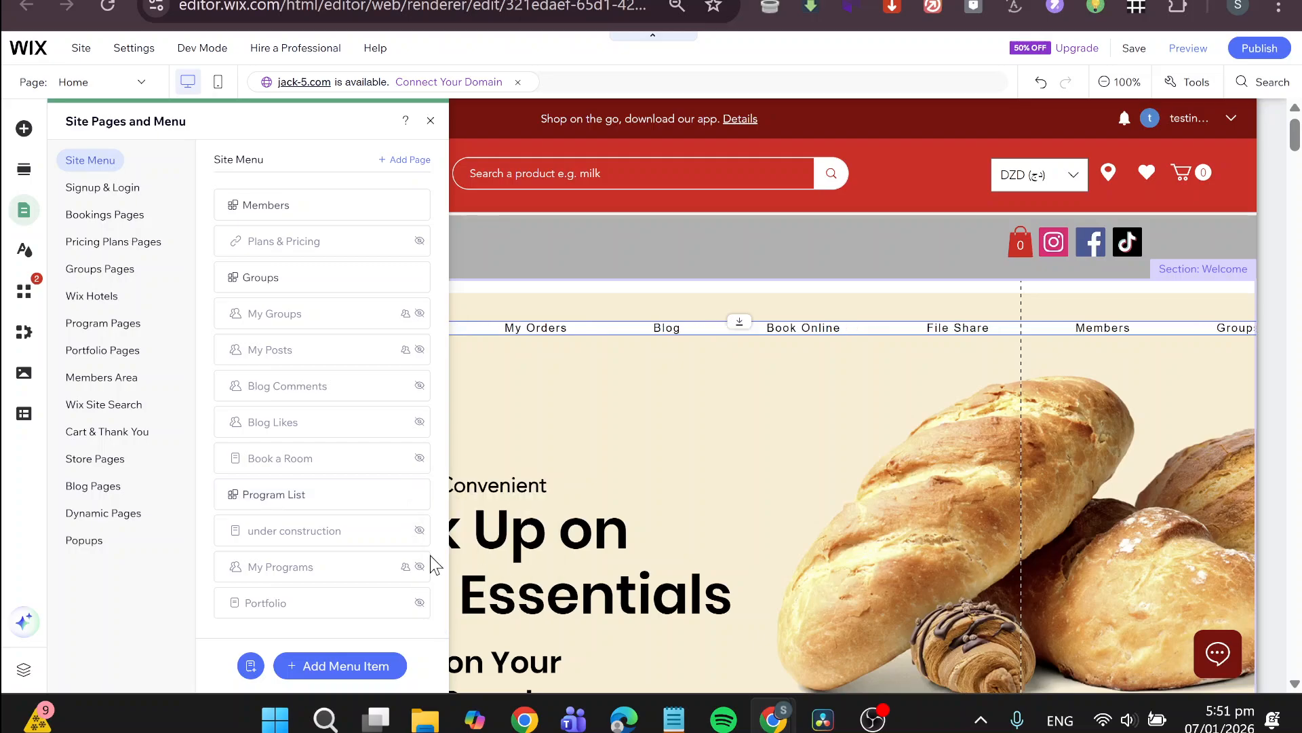
pyautogui.click(416, 277)
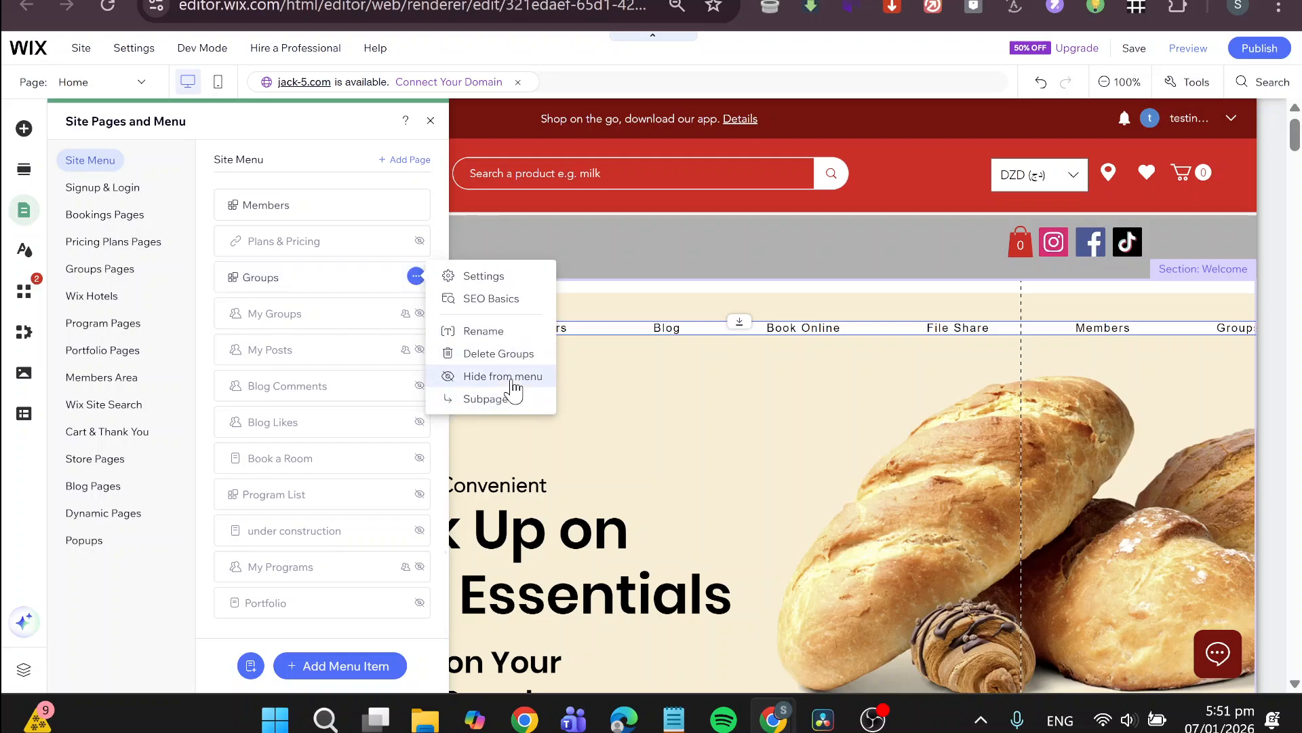
pyautogui.click(515, 378)
pyautogui.click(430, 122)
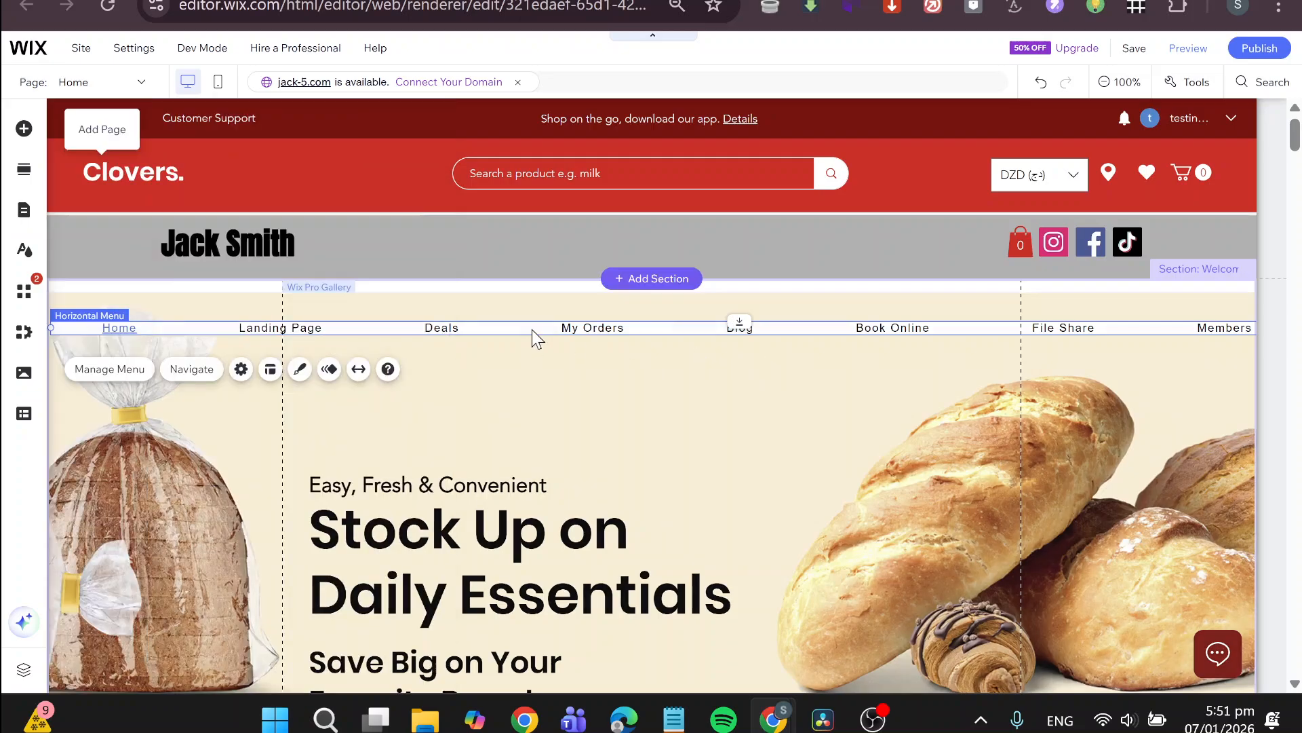
# Shorten the horizontal menu from its left end and center it across the top of the Welcome section.
pyautogui.moveTo(541, 319); pyautogui.dragTo(466, 319)
pyautogui.hotkey('ctrl', 'z')
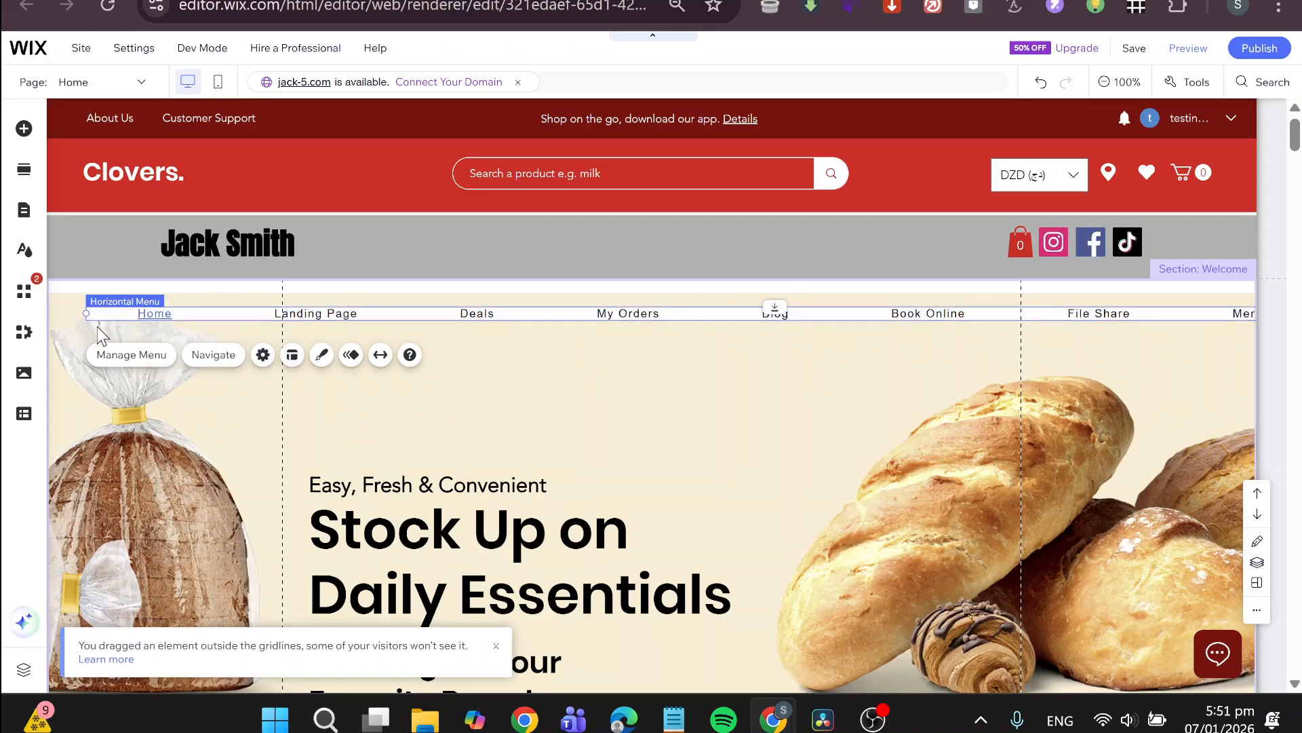
pyautogui.moveTo(87, 313); pyautogui.dragTo(284, 309)
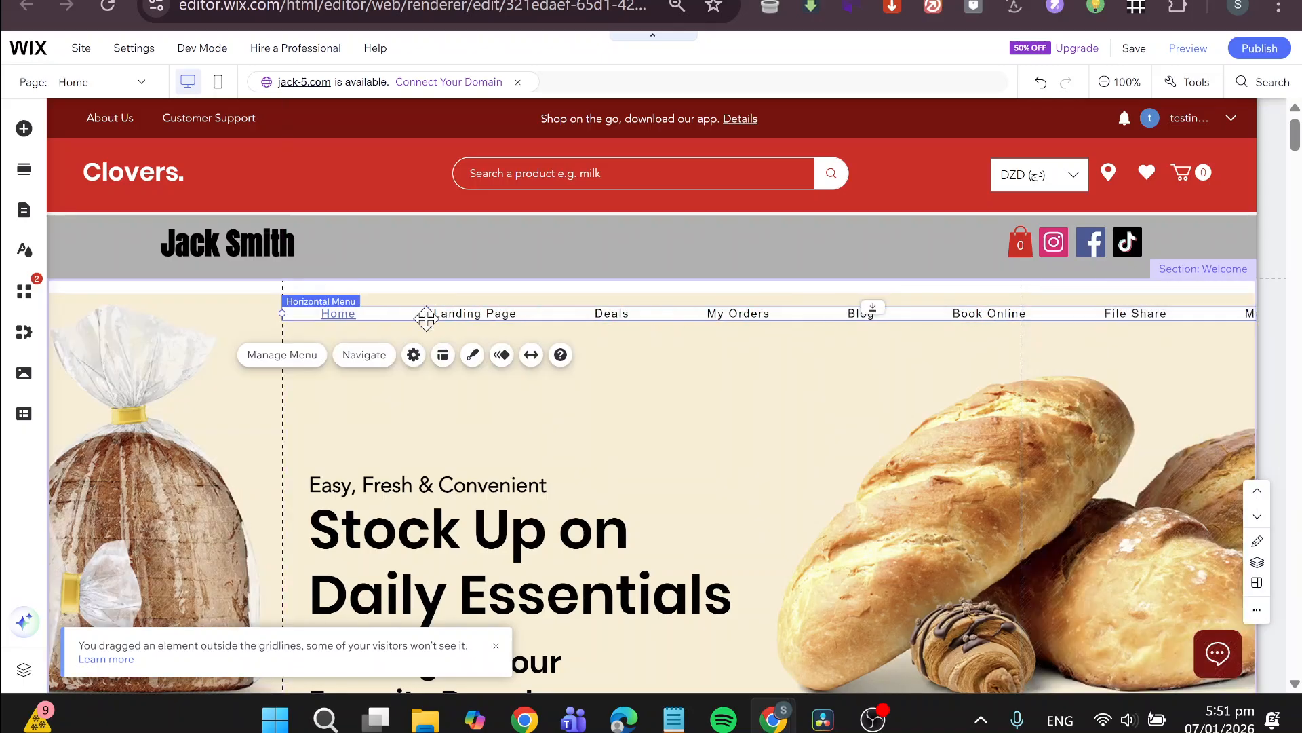
pyautogui.moveTo(553, 314); pyautogui.dragTo(396, 327)
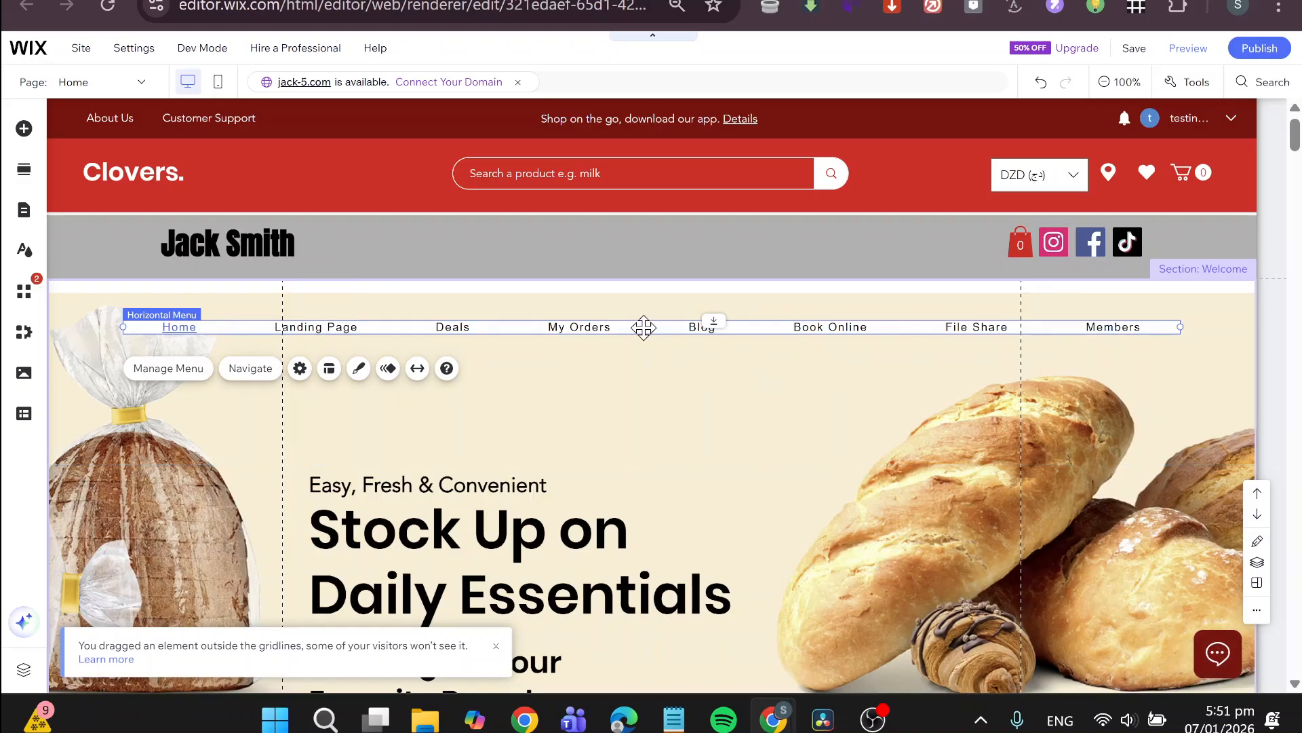
# Move the horizontal menu slightly to the right within the Welcome section.
pyautogui.moveTo(645, 327); pyautogui.dragTo(660, 326)
# Add an anchor to the Products 2 section and place it just below the Start Your Cart heading.
pyautogui.scroll(-10, 652, 414)
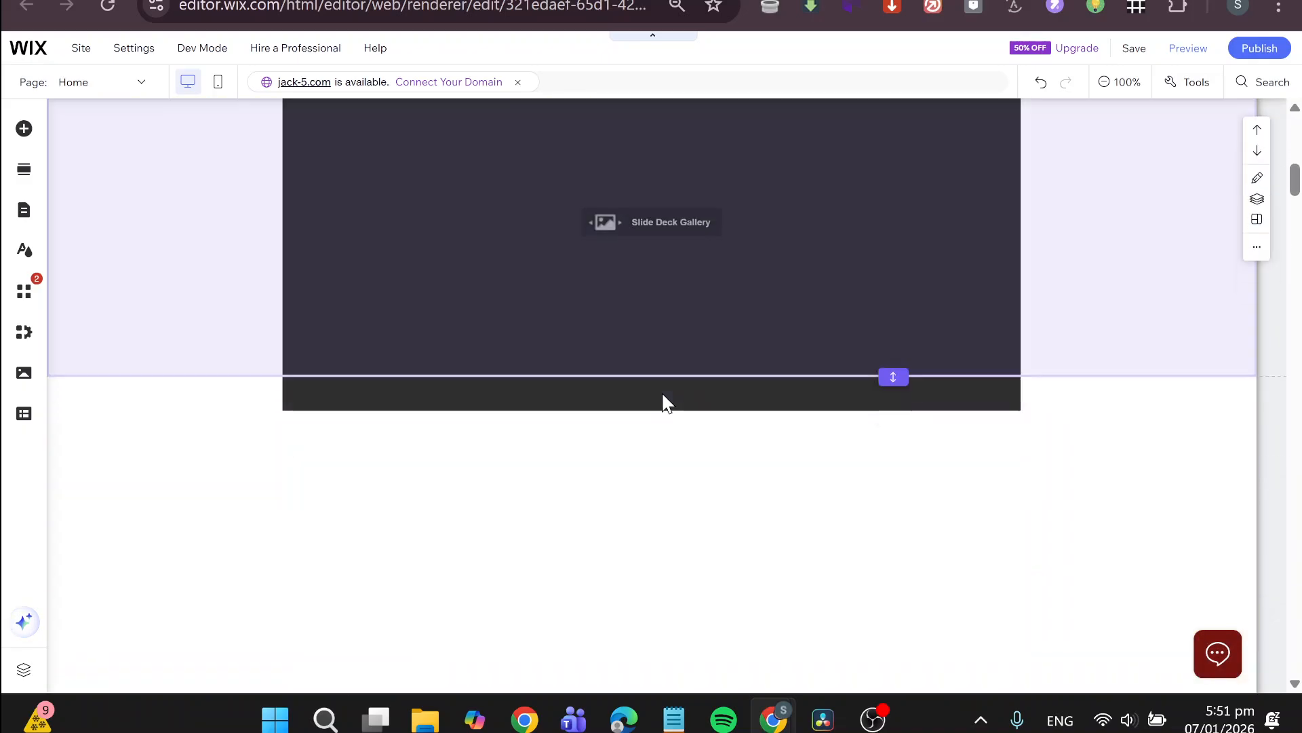
pyautogui.scroll(-20, 622, 415)
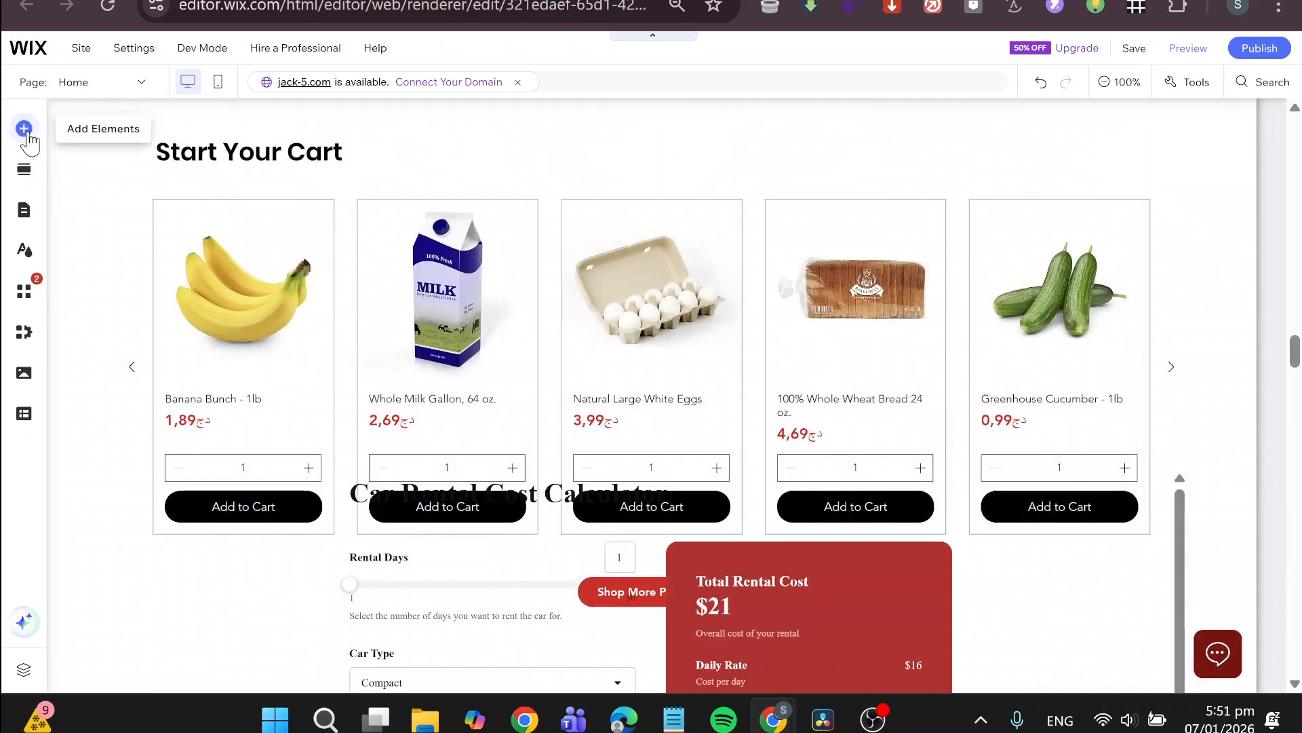
pyautogui.click(25, 129)
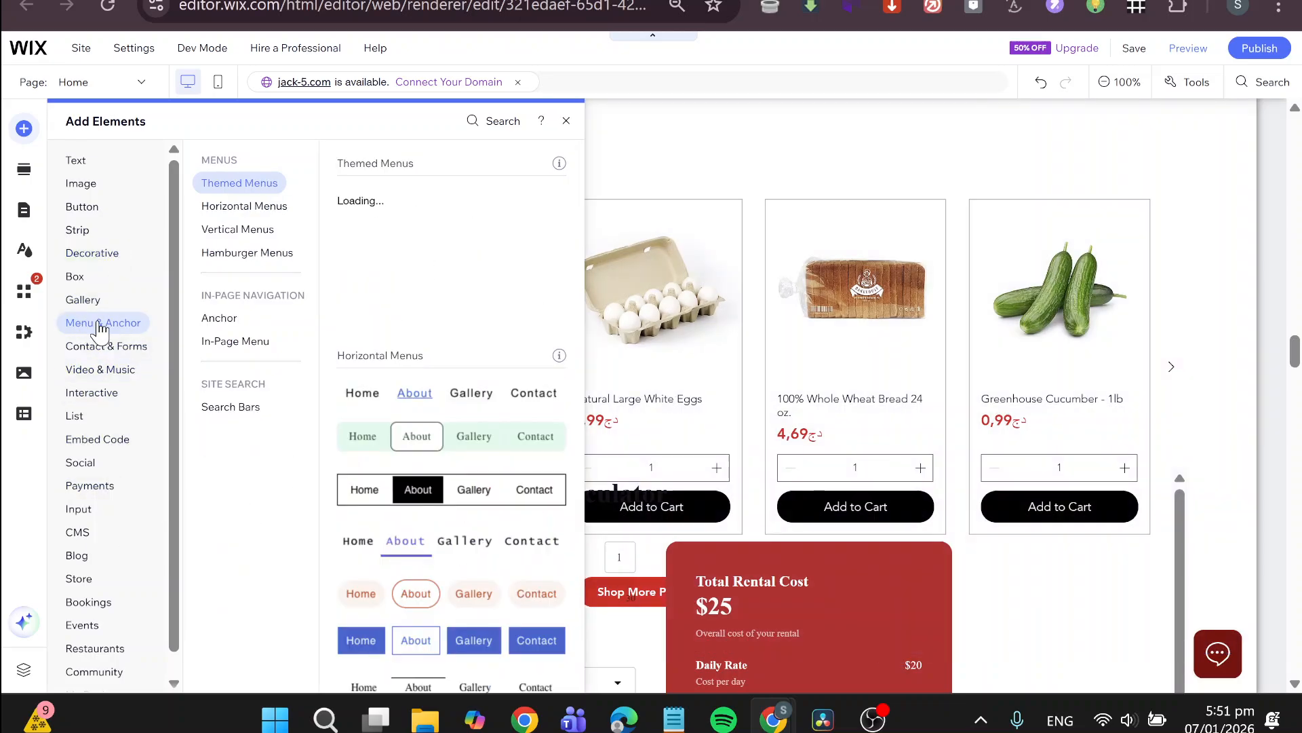
pyautogui.click(227, 326)
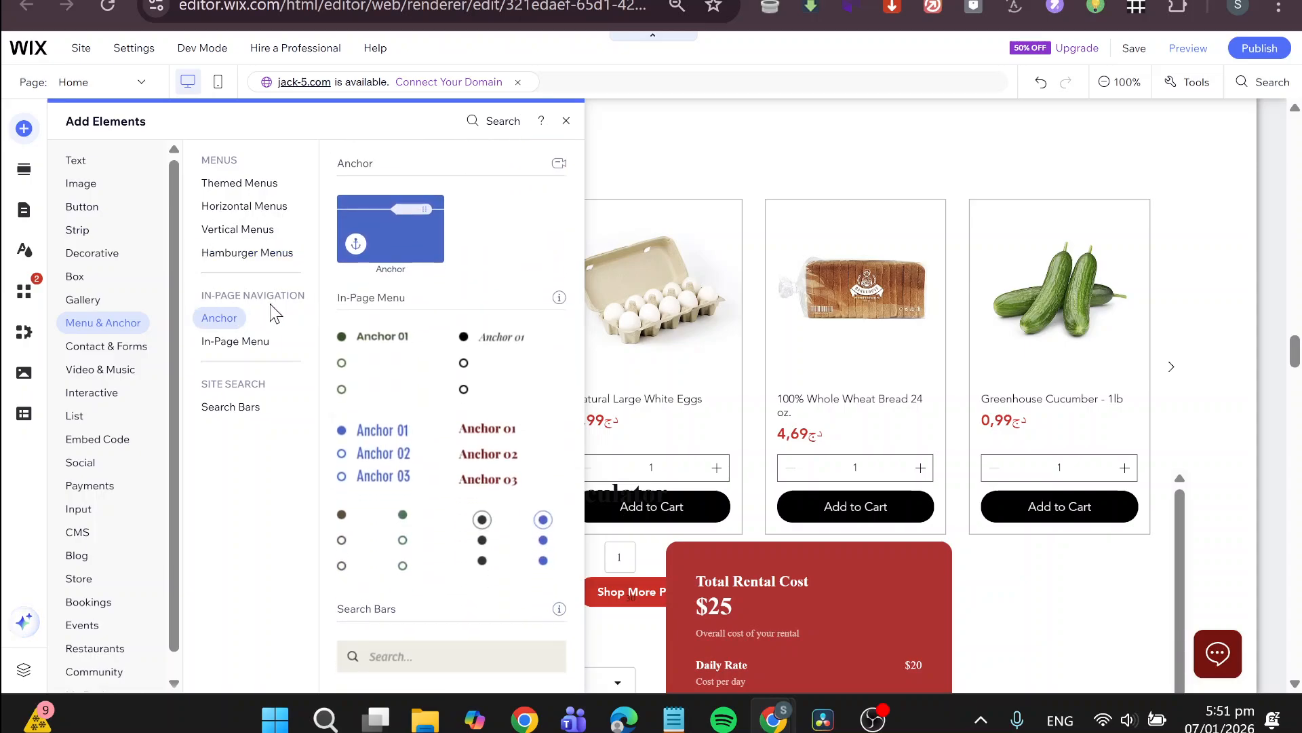
pyautogui.click(394, 236)
pyautogui.moveTo(437, 241); pyautogui.dragTo(835, 196)
pyautogui.scroll(-3, 887, 532)
pyautogui.click(1130, 163)
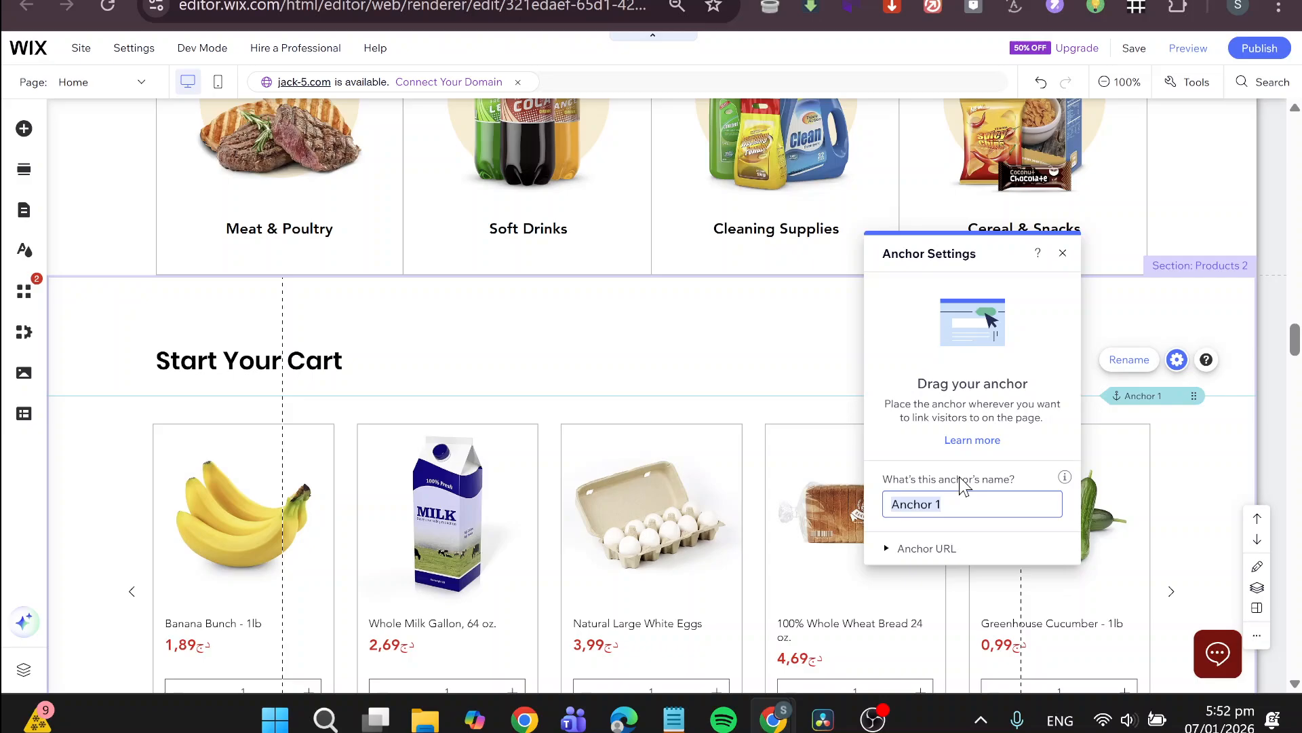
# Name the new anchor Groceries, expand its anchor URL details and close its settings.
pyautogui.write('Groceries')
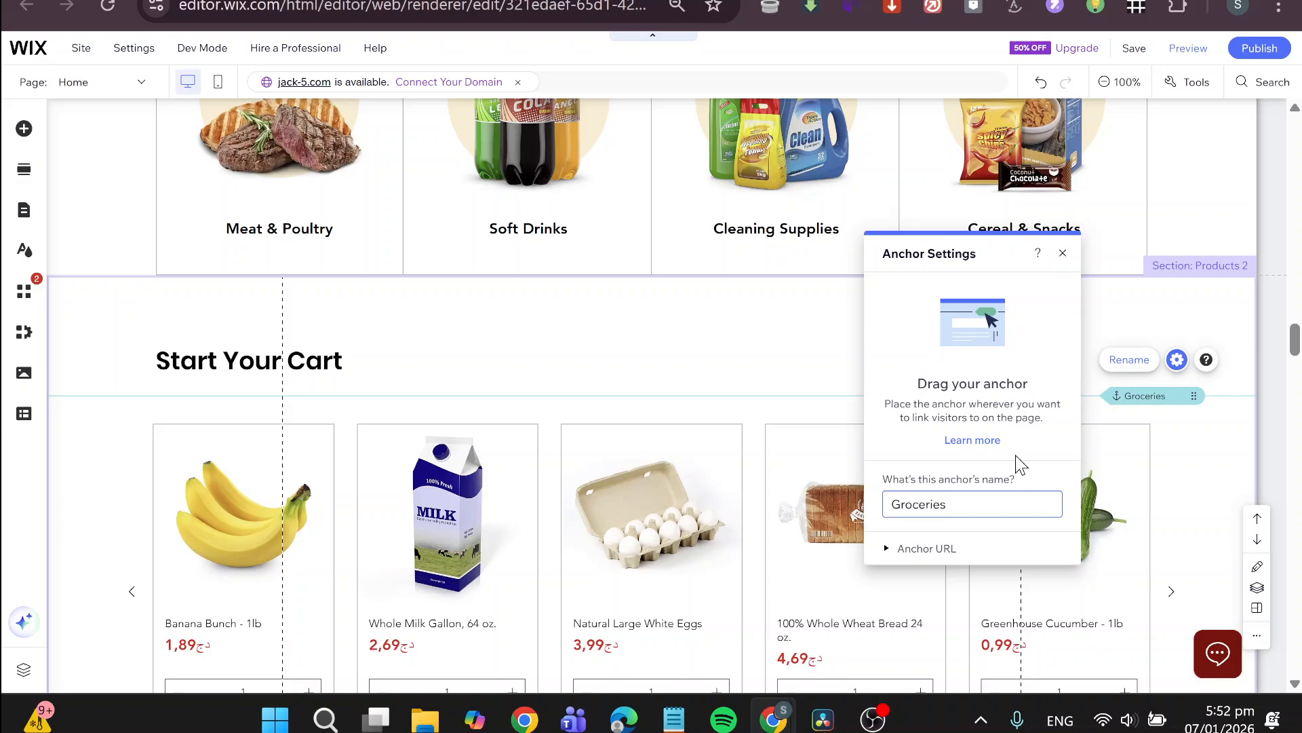
pyautogui.click(934, 550)
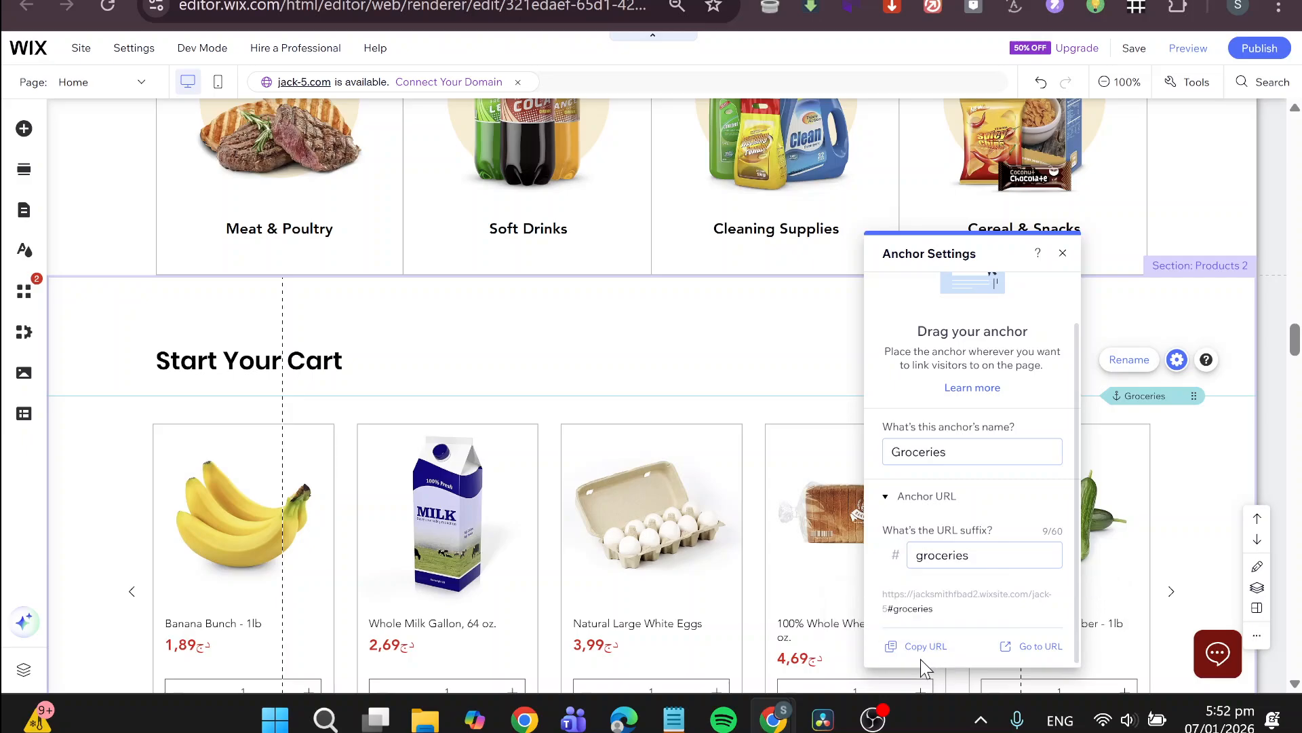
pyautogui.click(1063, 253)
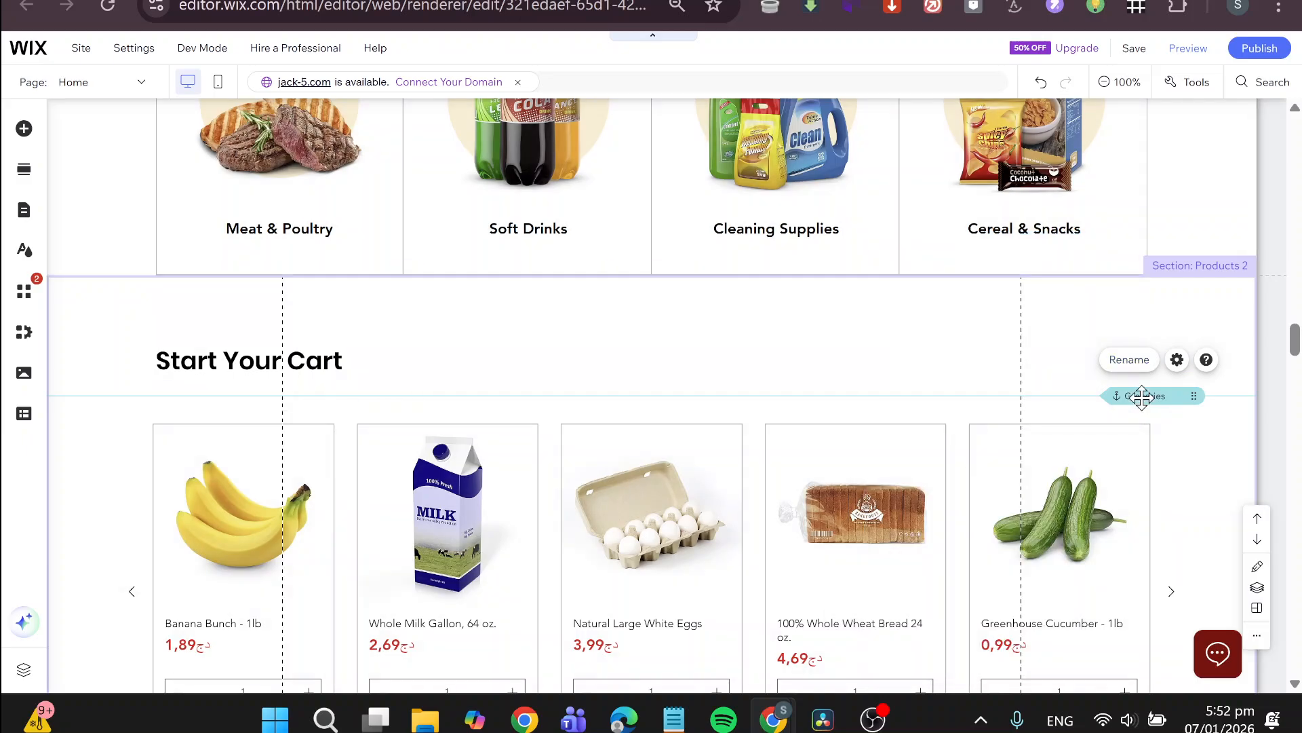
# Add another anchor in the Hot Deals section and delete the existing hot deals anchor there.
pyautogui.scroll(-20, 1142, 430)
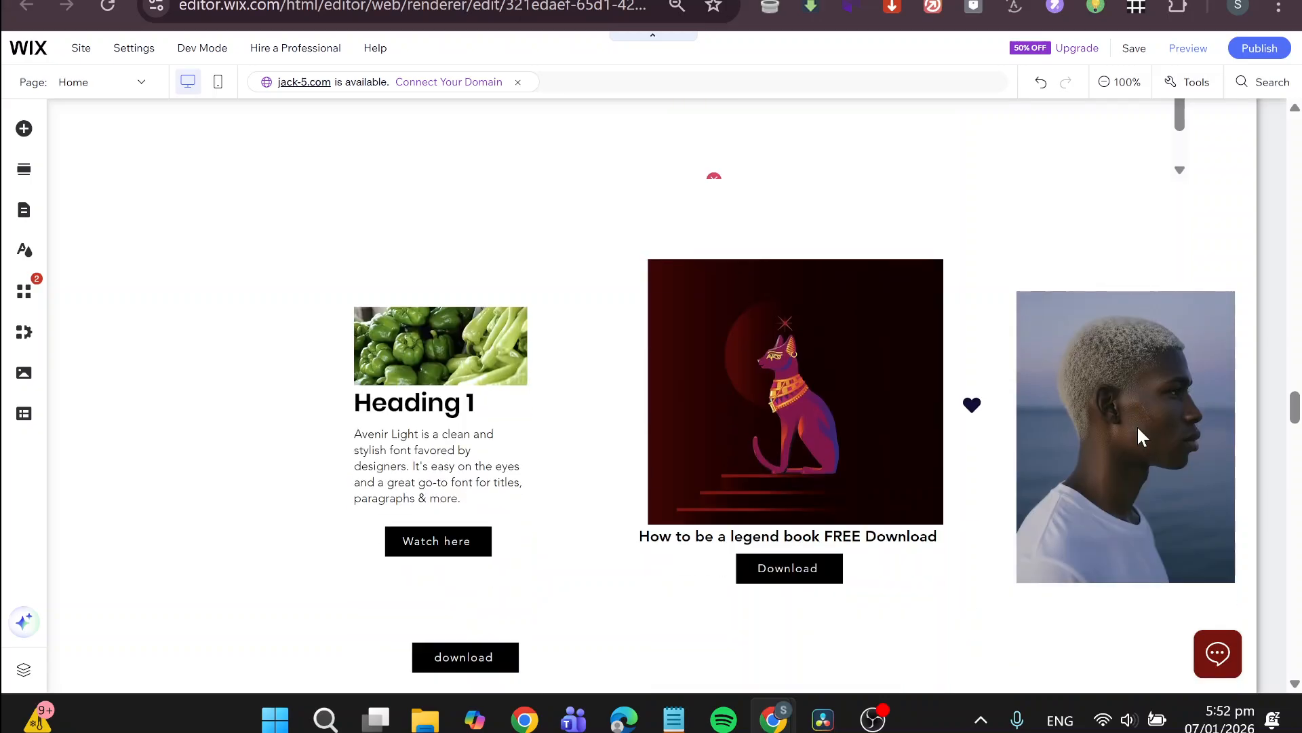
pyautogui.scroll(-3, 1141, 421)
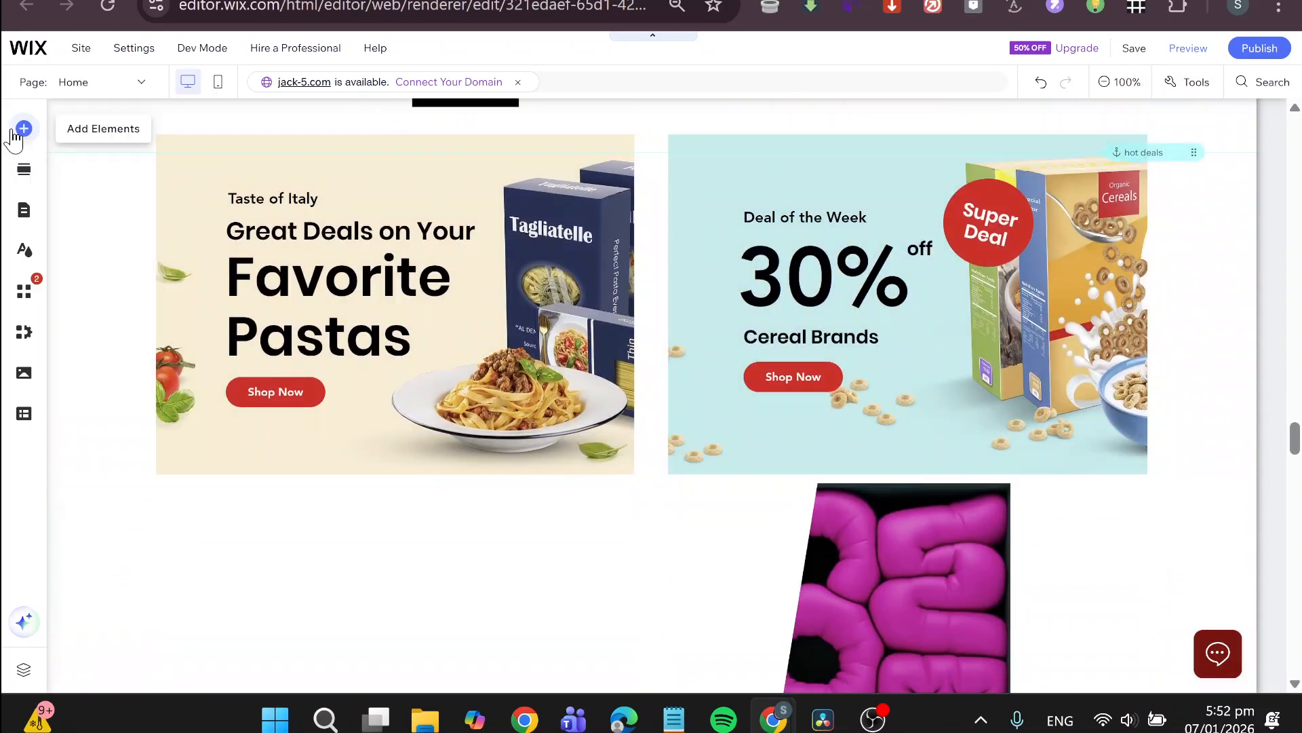
pyautogui.click(24, 128)
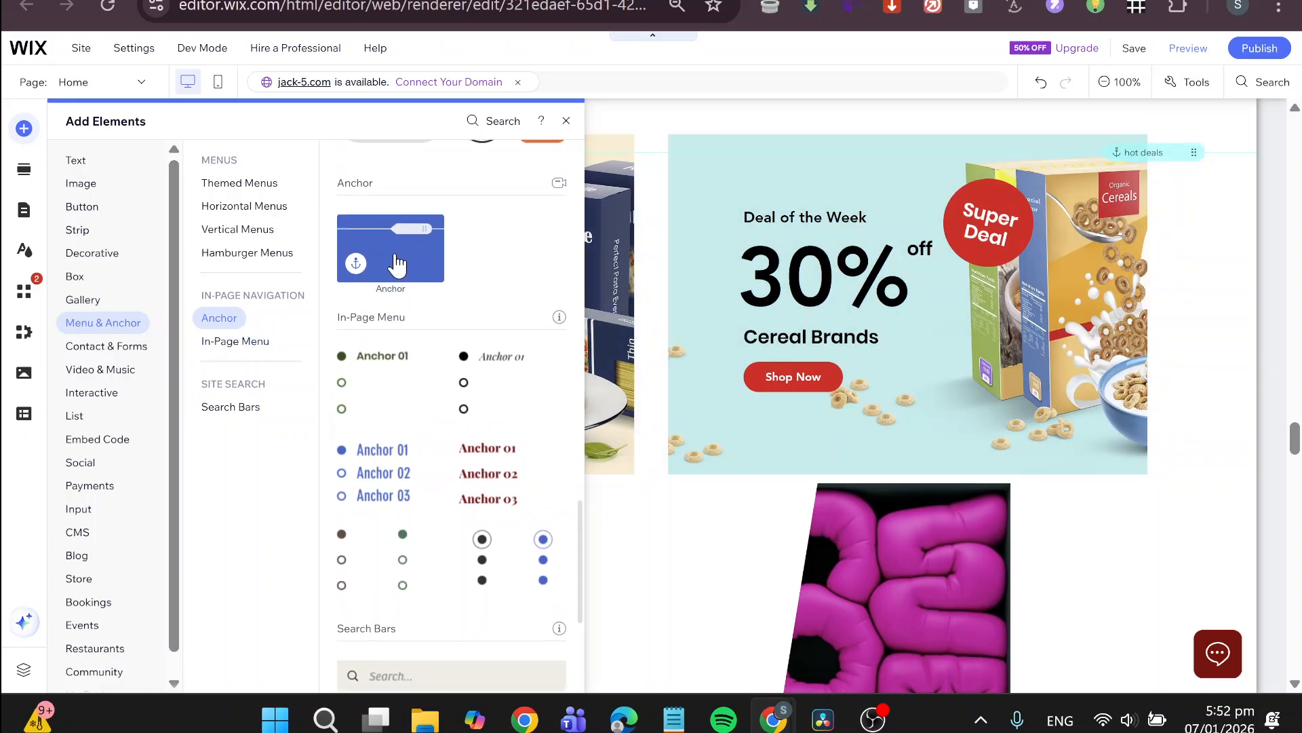
pyautogui.moveTo(413, 258); pyautogui.dragTo(843, 172)
pyautogui.moveTo(852, 312); pyautogui.dragTo(822, 563)
pyautogui.click(1145, 565)
pyautogui.scroll(-3, 1146, 563)
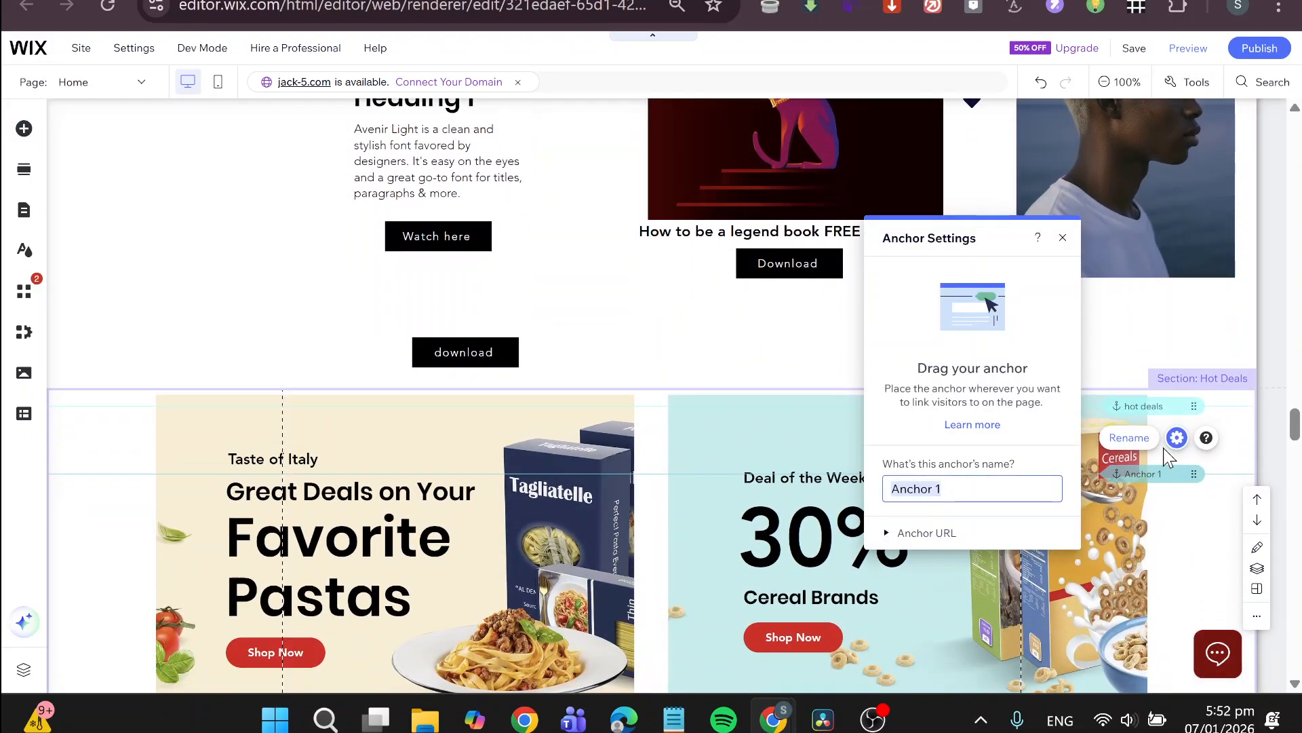
pyautogui.click(1163, 327)
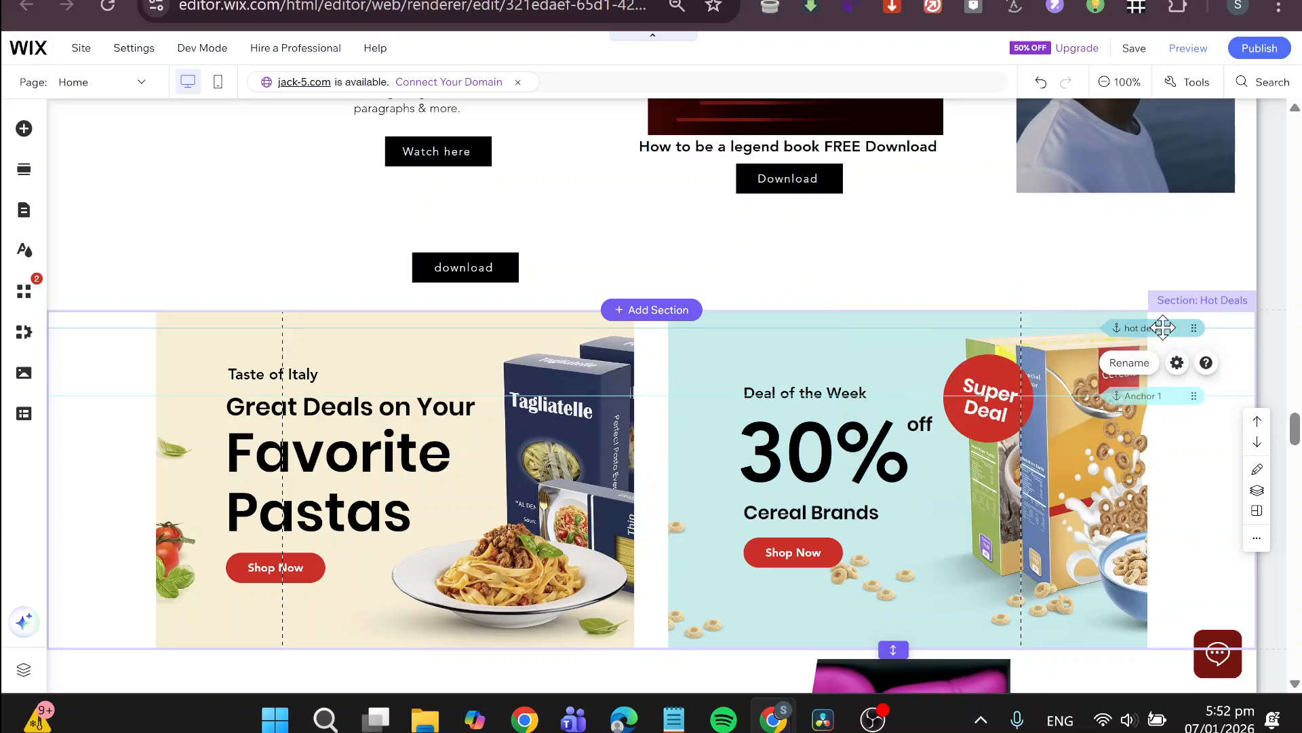
pyautogui.click(1144, 345)
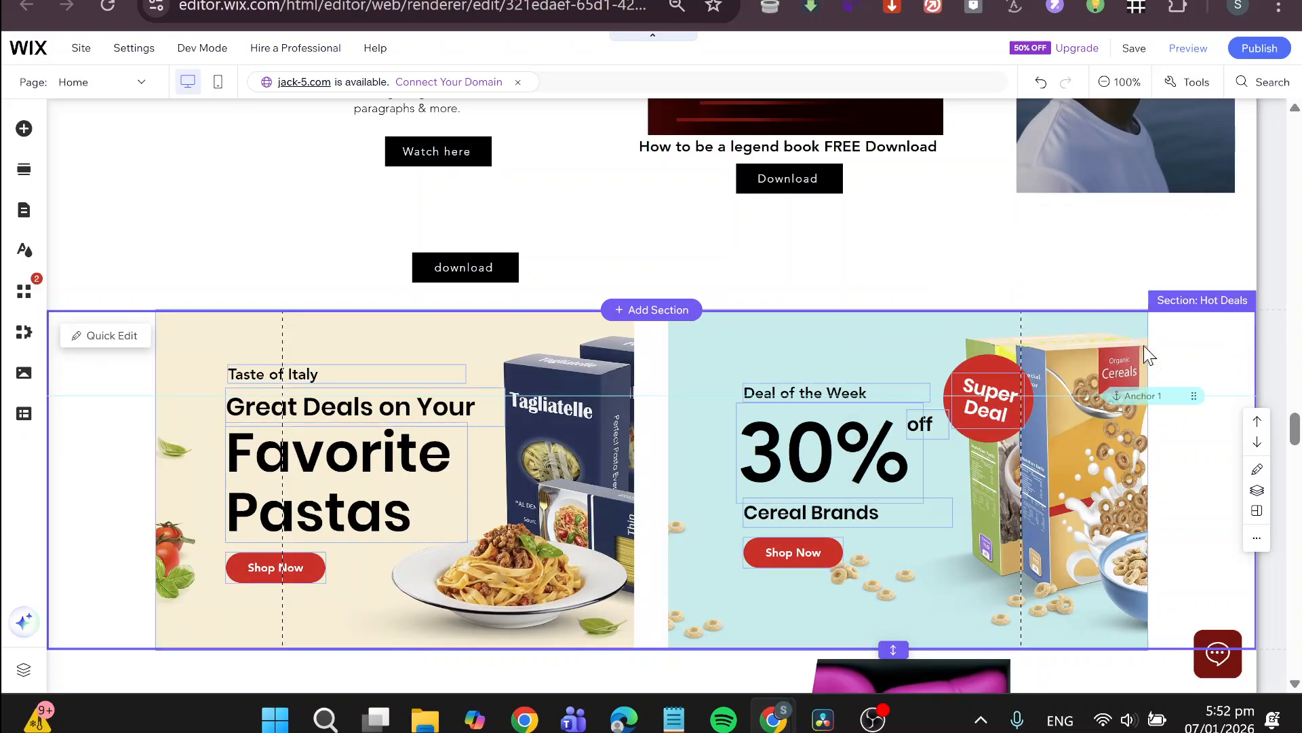
# Move the new anchor to the top of the Hot Deals section and name it Deals.
pyautogui.moveTo(1149, 385); pyautogui.dragTo(1146, 340)
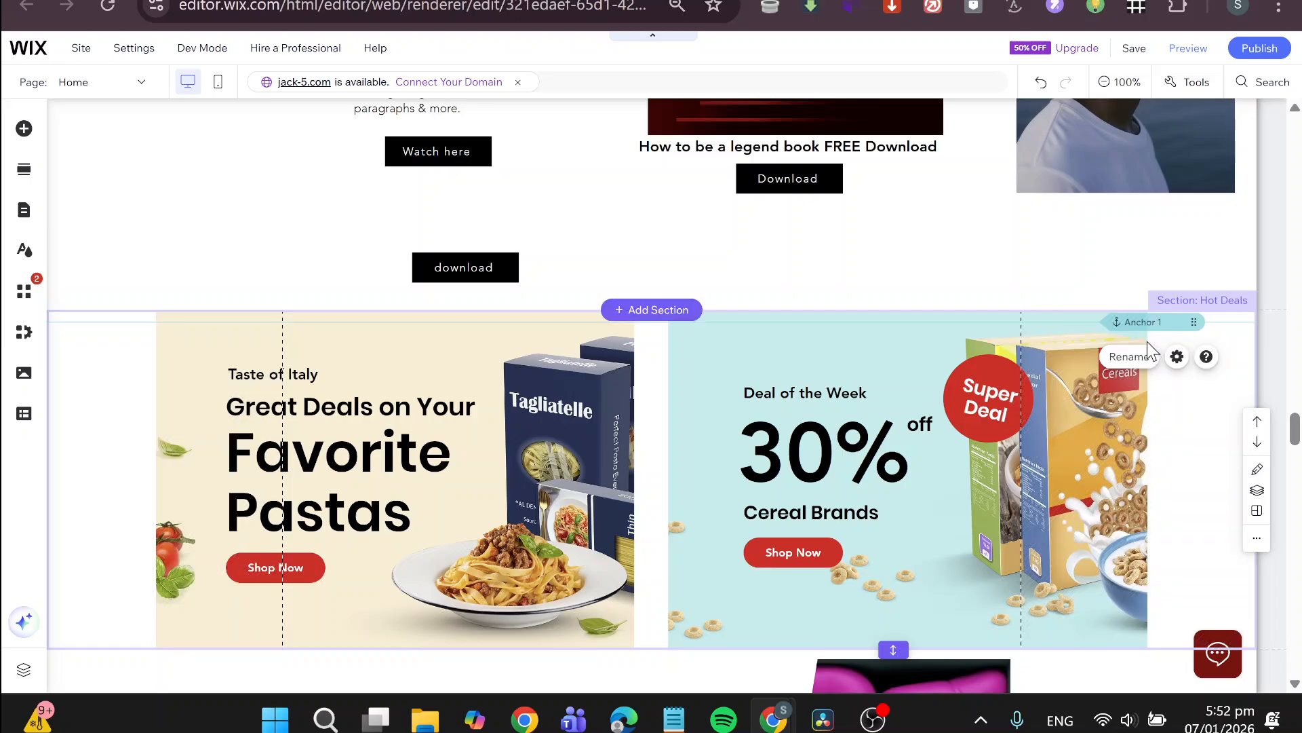
pyautogui.click(1177, 357)
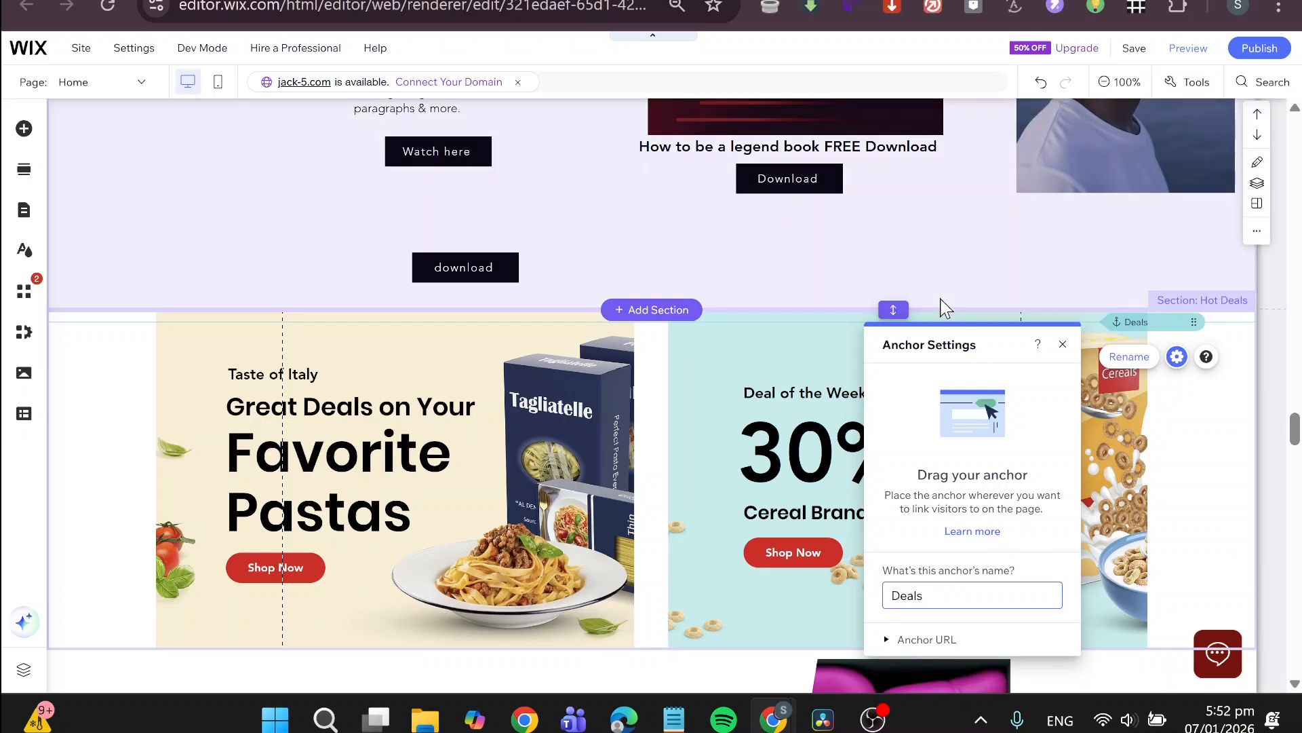
# Add an anchor at the bottom of the Products 4 section, just above the Quote section, and name it Fresh Fruits.
pyautogui.scroll(-3, 941, 369)
pyautogui.scroll(-14, 987, 403)
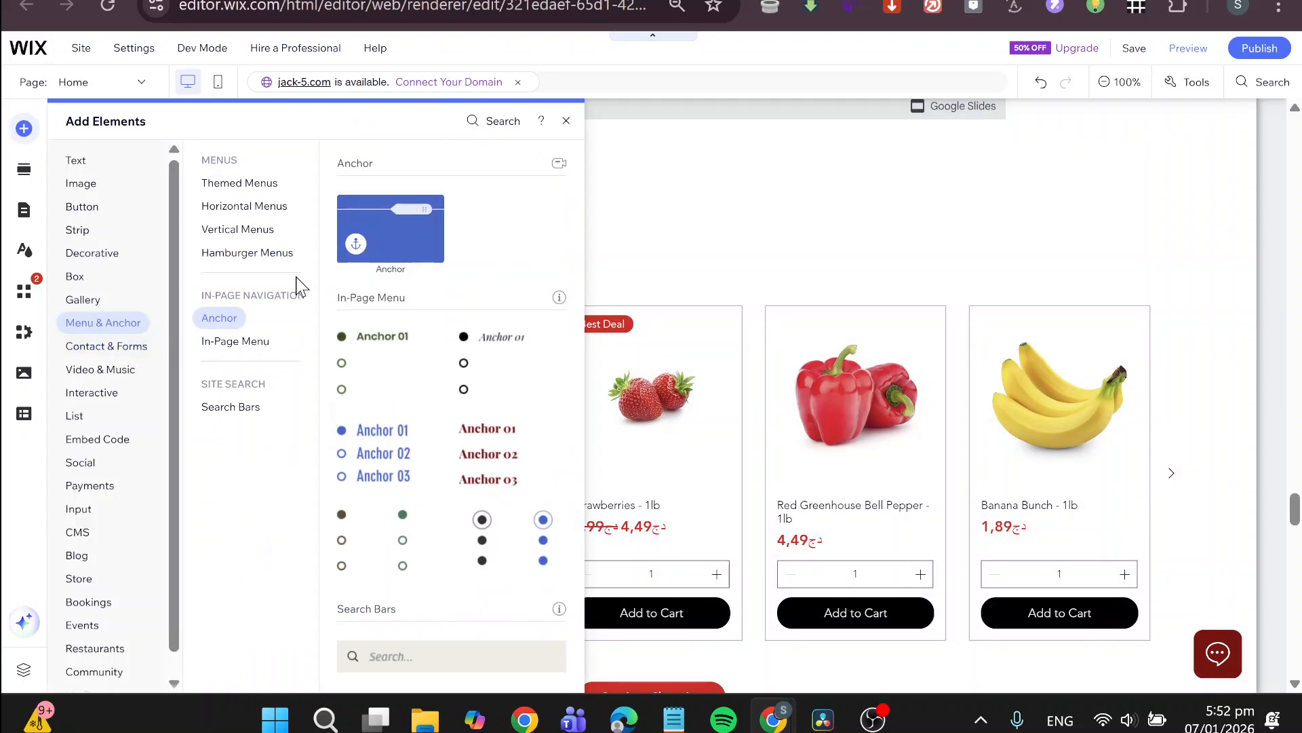
pyautogui.moveTo(390, 228); pyautogui.dragTo(837, 285)
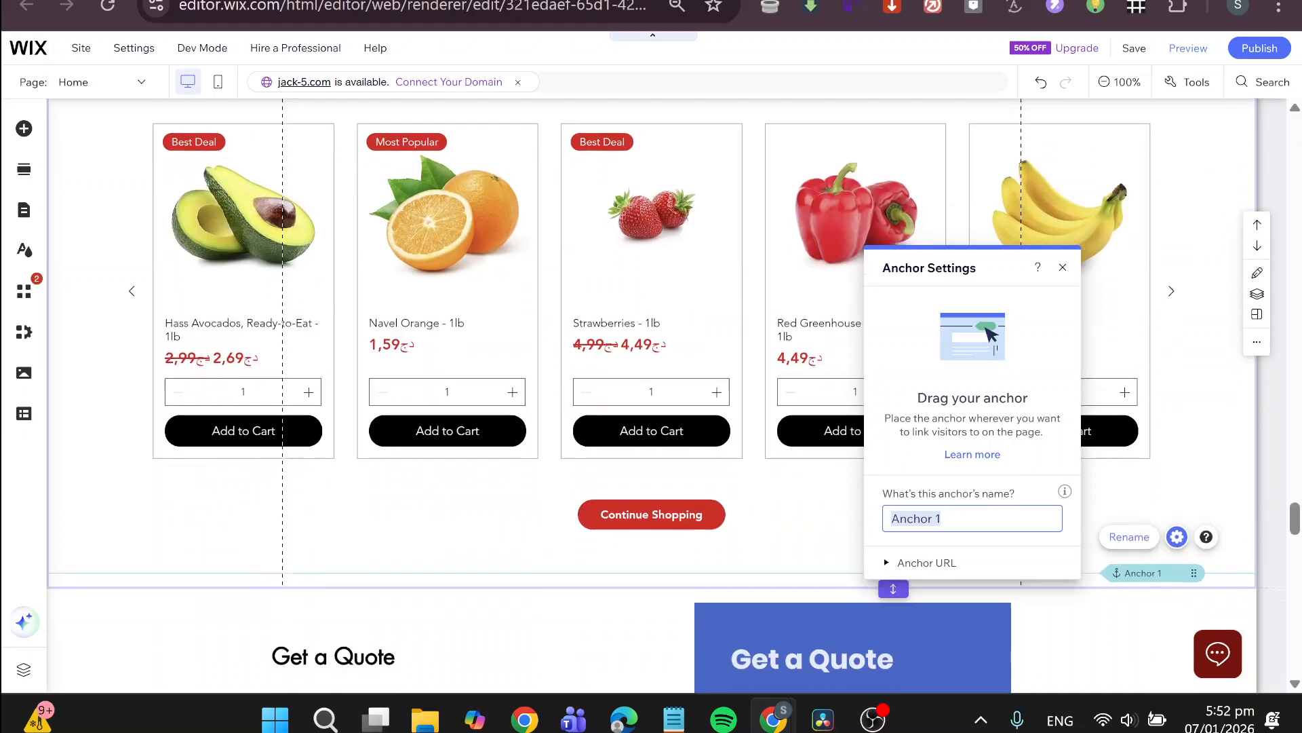
pyautogui.write('Fresh Fruits')
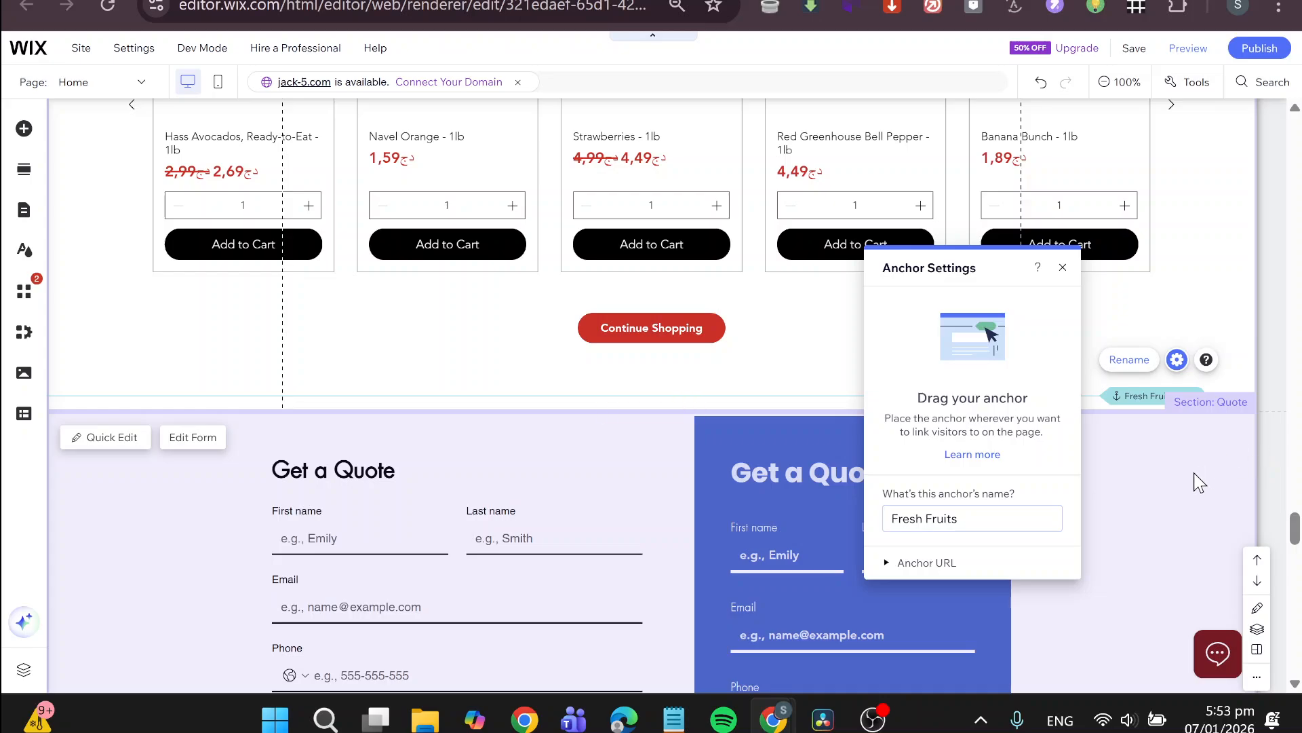
pyautogui.click(1177, 475)
# Return to the horizontal menu in the Welcome section and open its site menu for managing.
pyautogui.scroll(3, 1071, 502)
pyautogui.scroll(5, 983, 565)
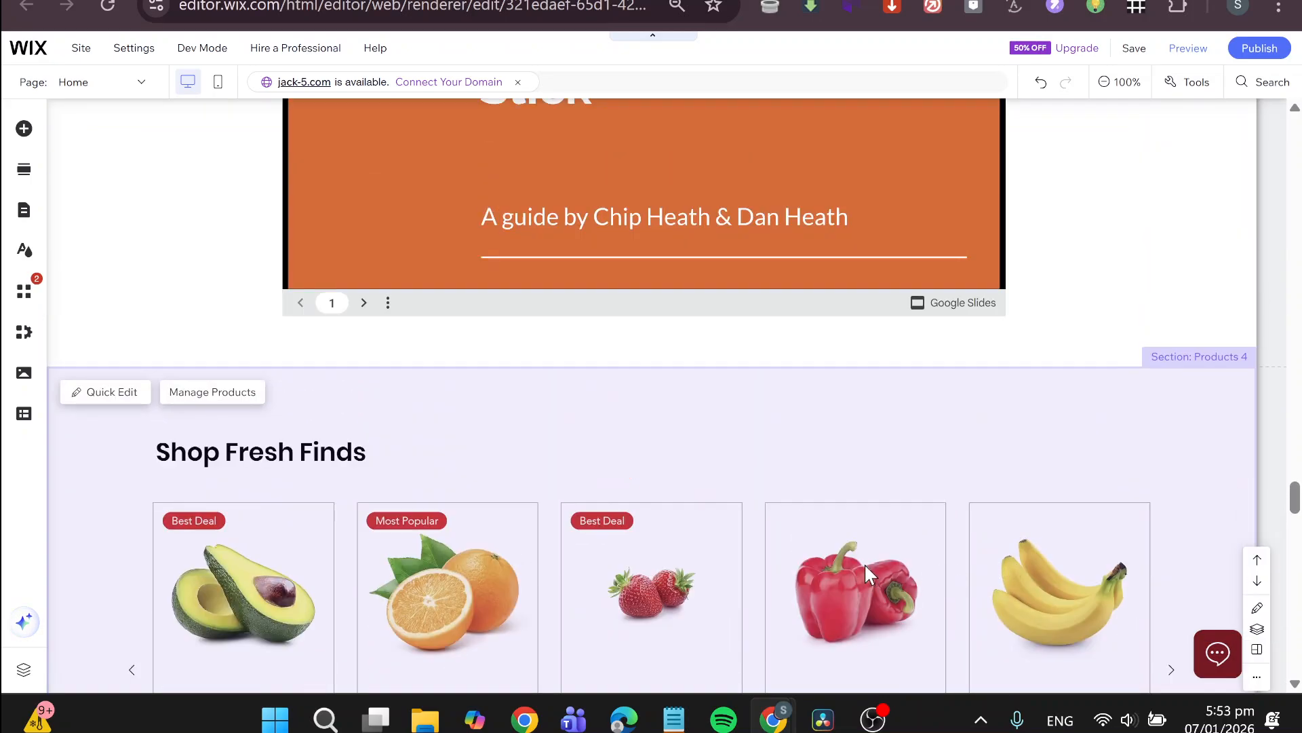
pyautogui.scroll(5, 882, 566)
pyautogui.moveTo(1295, 468); pyautogui.dragTo(1289, 109)
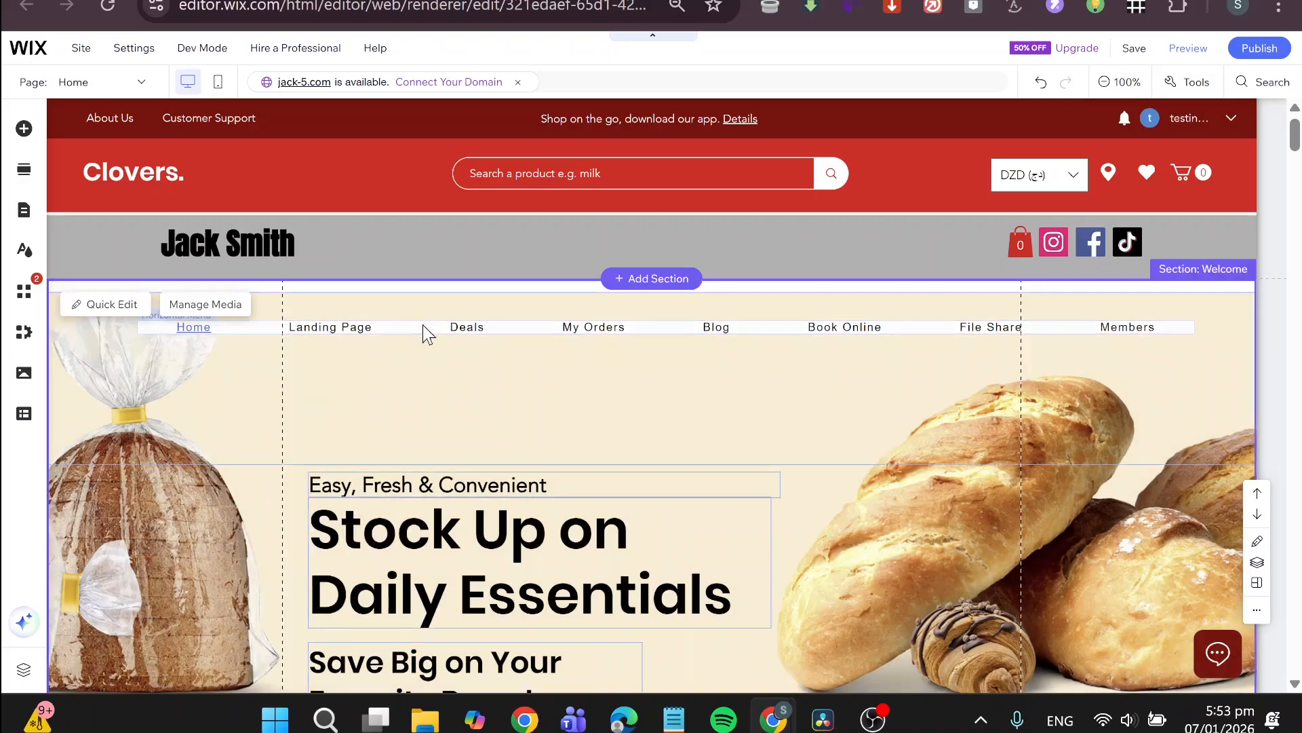
pyautogui.click(423, 326)
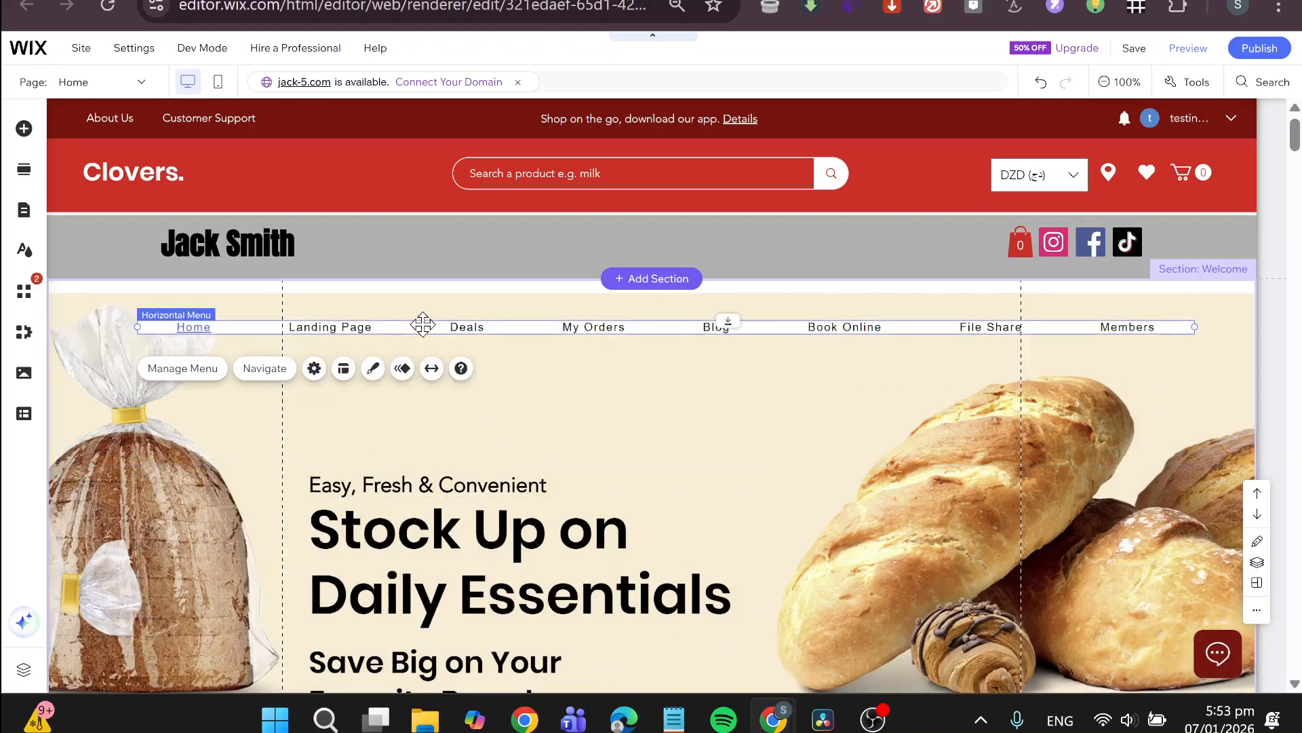
pyautogui.click(221, 375)
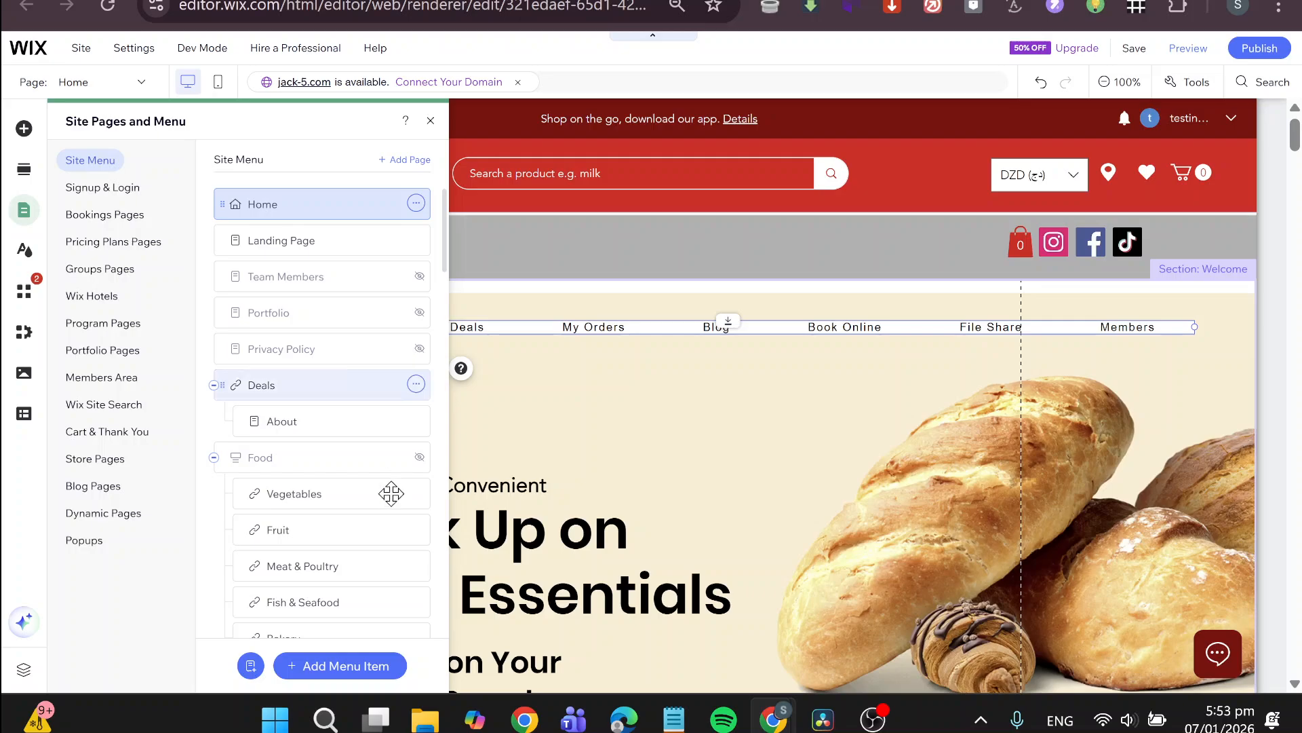
# Add a Groceries item to the site menu that links to the Groceries anchor on the Home page.
pyautogui.click(370, 668)
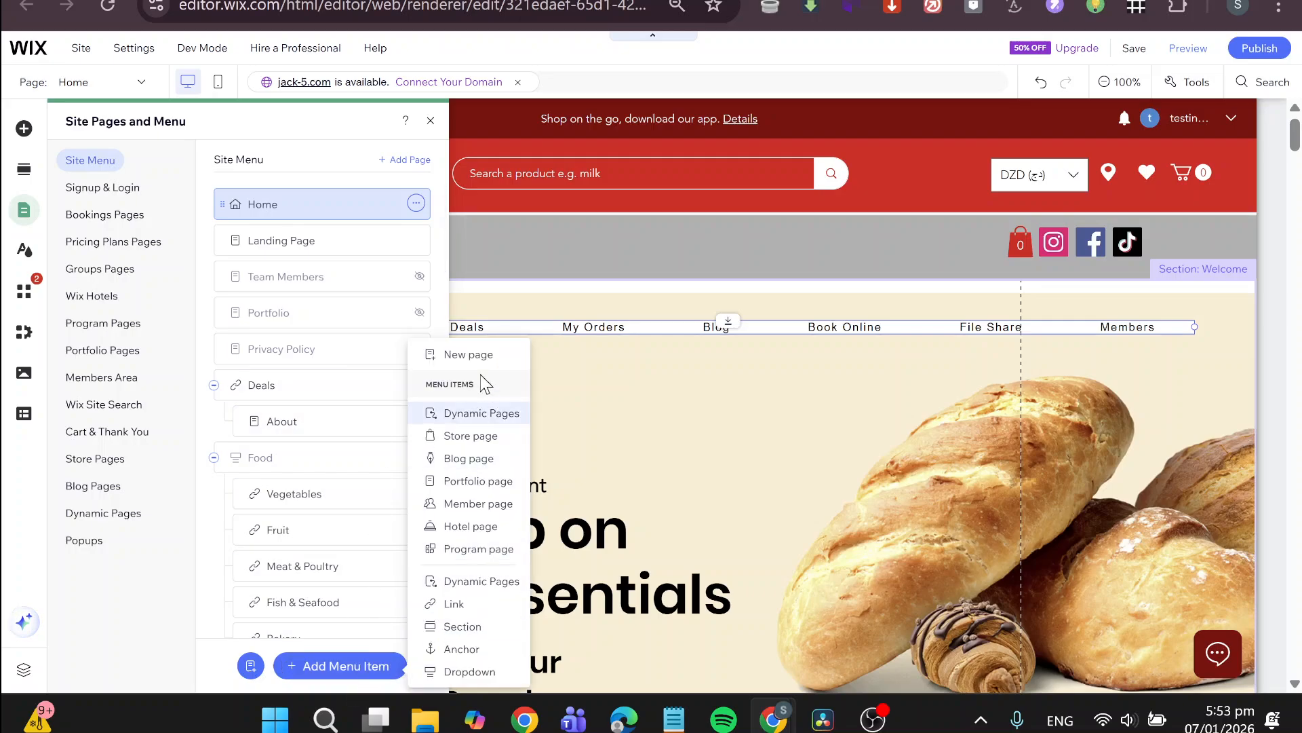
pyautogui.click(439, 605)
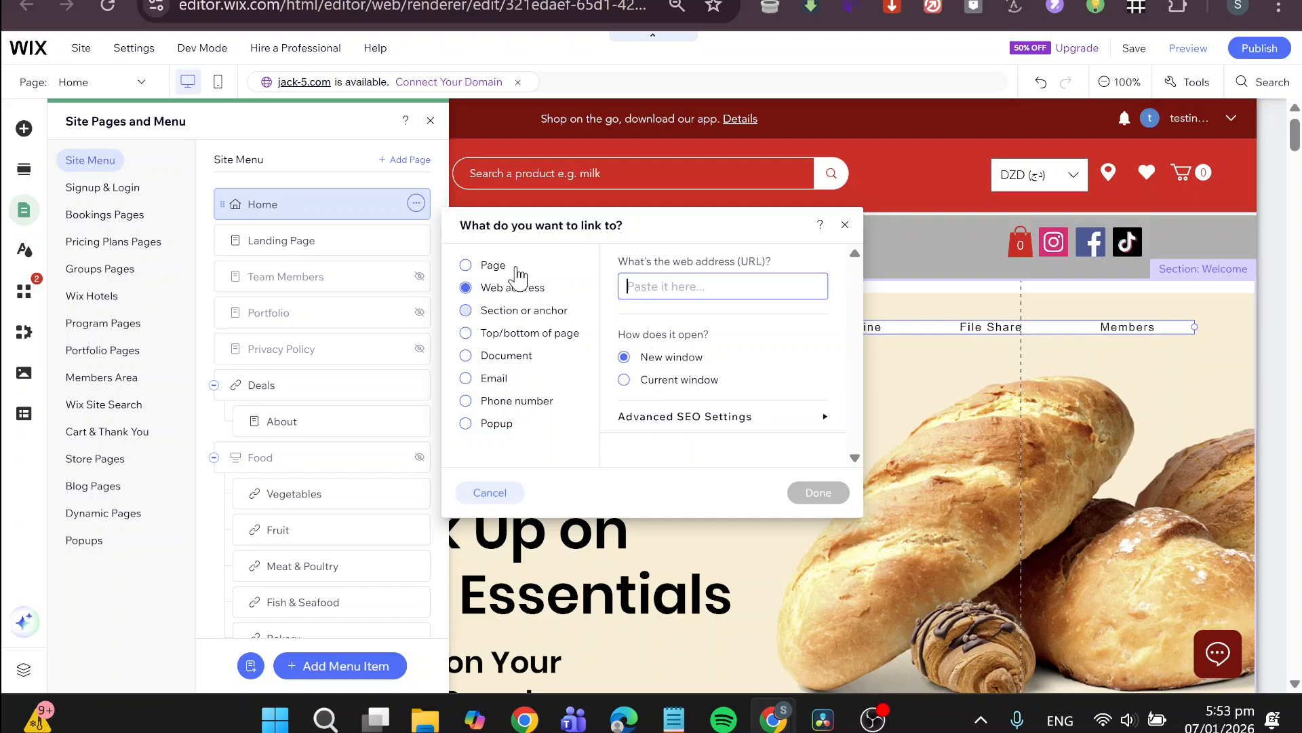
pyautogui.click(539, 313)
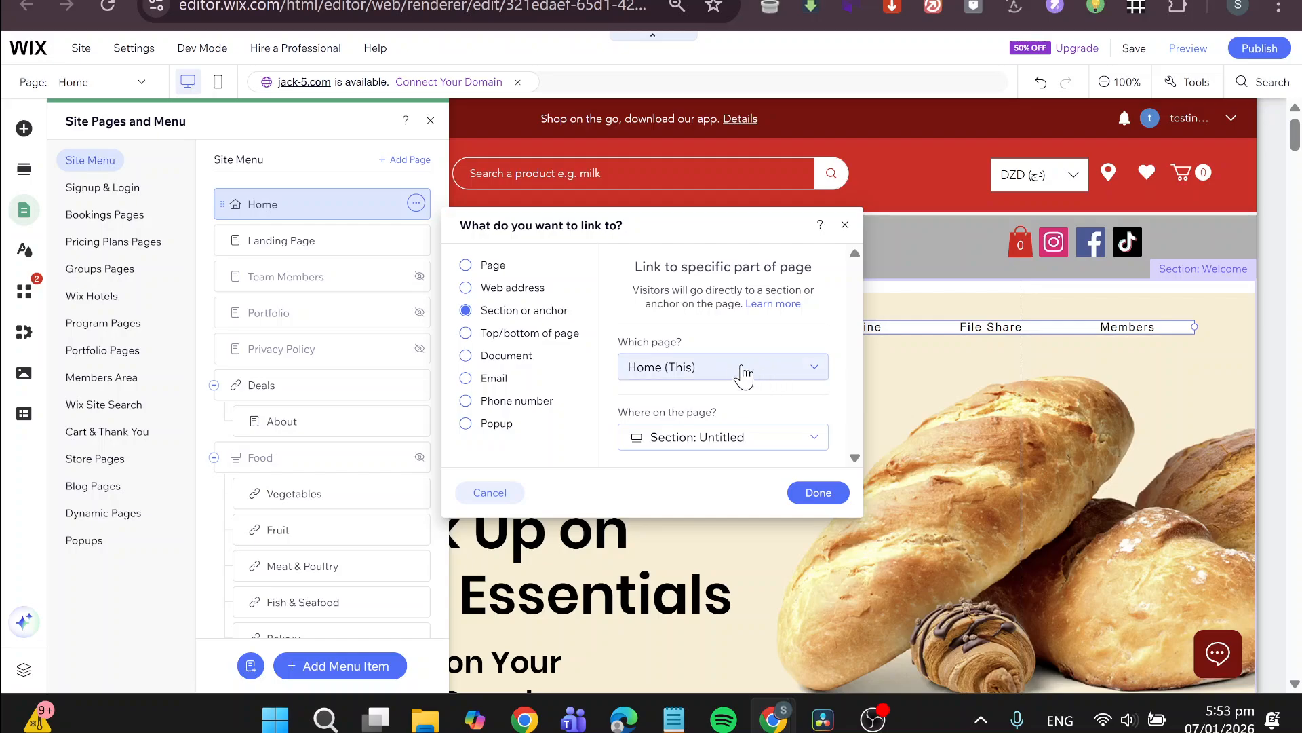
pyautogui.click(785, 440)
pyautogui.scroll(-4, 770, 488)
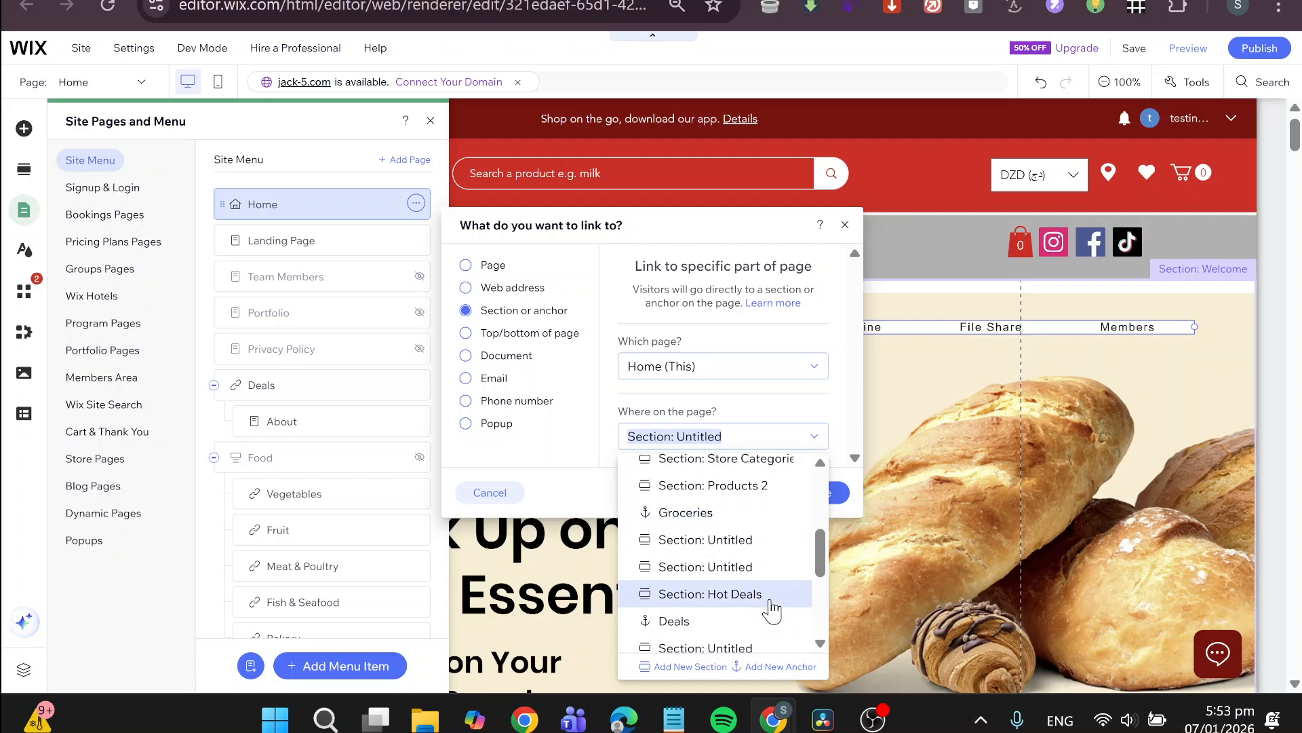
pyautogui.scroll(-3, 771, 604)
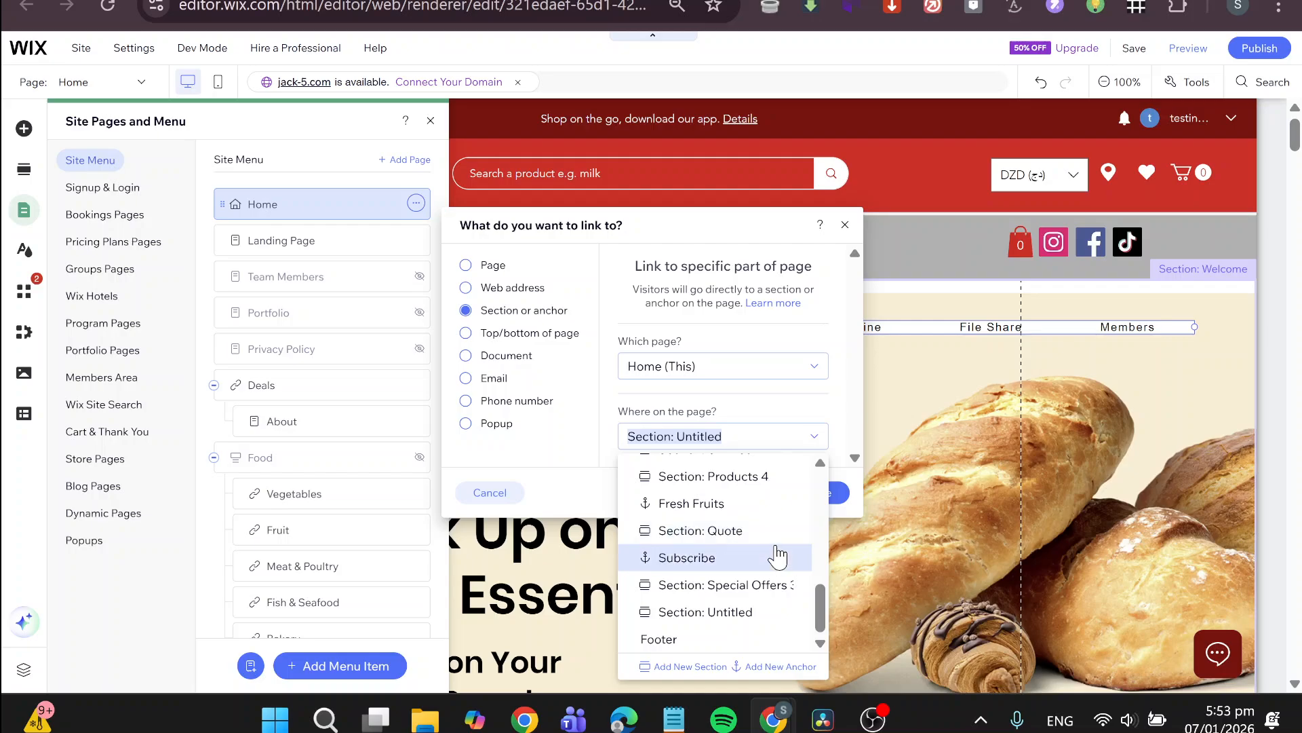
pyautogui.scroll(5, 781, 563)
pyautogui.scroll(-4, 785, 578)
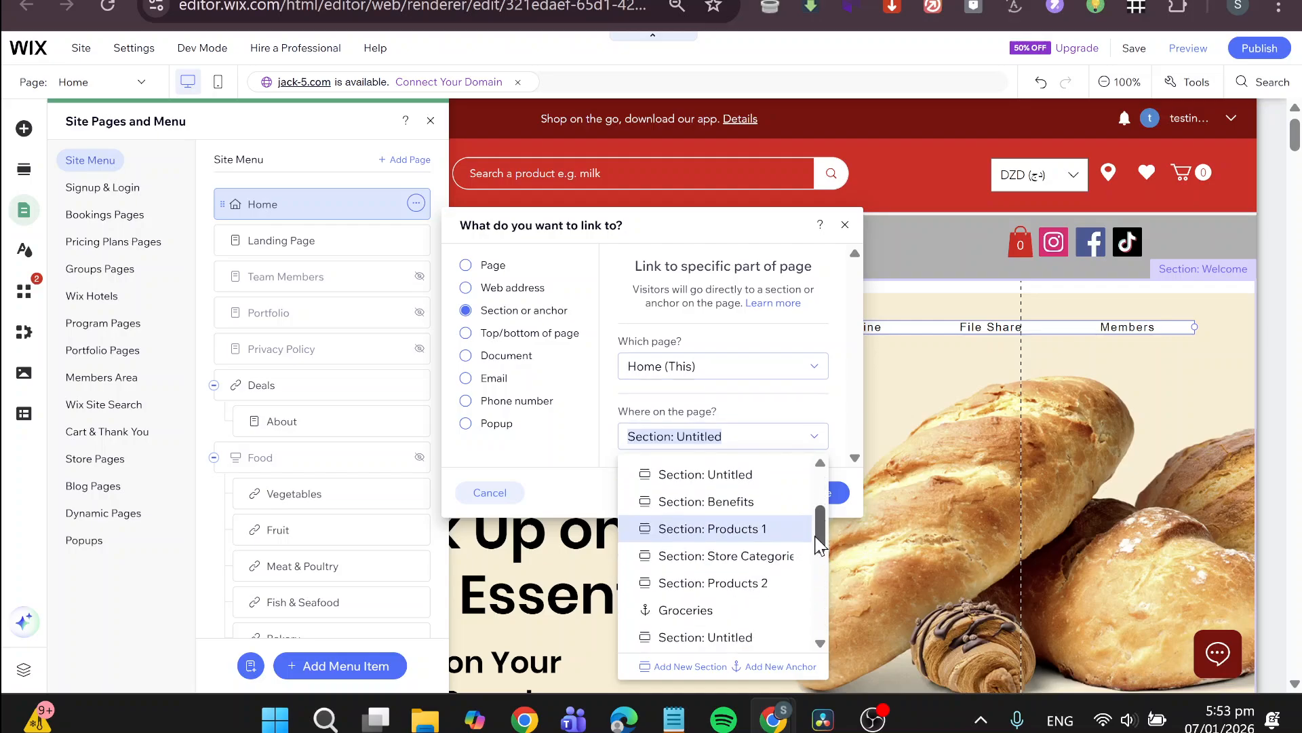
pyautogui.click(773, 526)
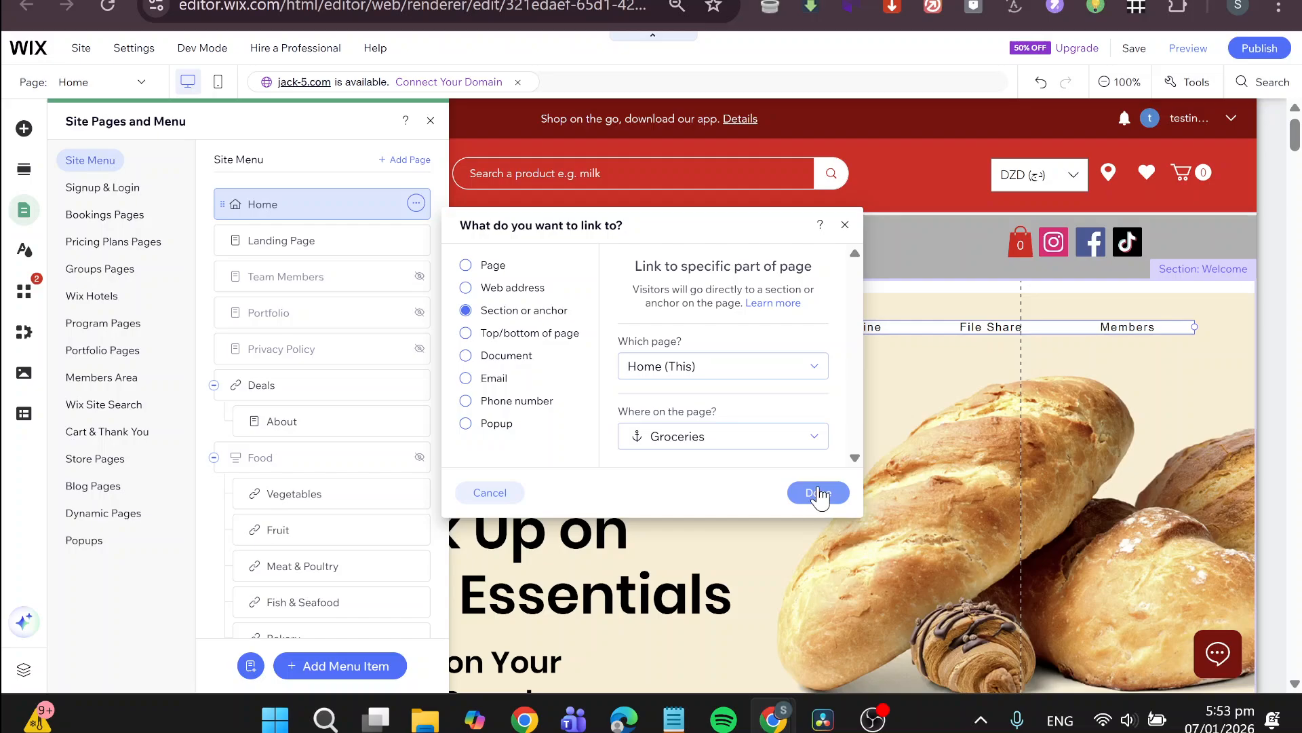
pyautogui.click(818, 493)
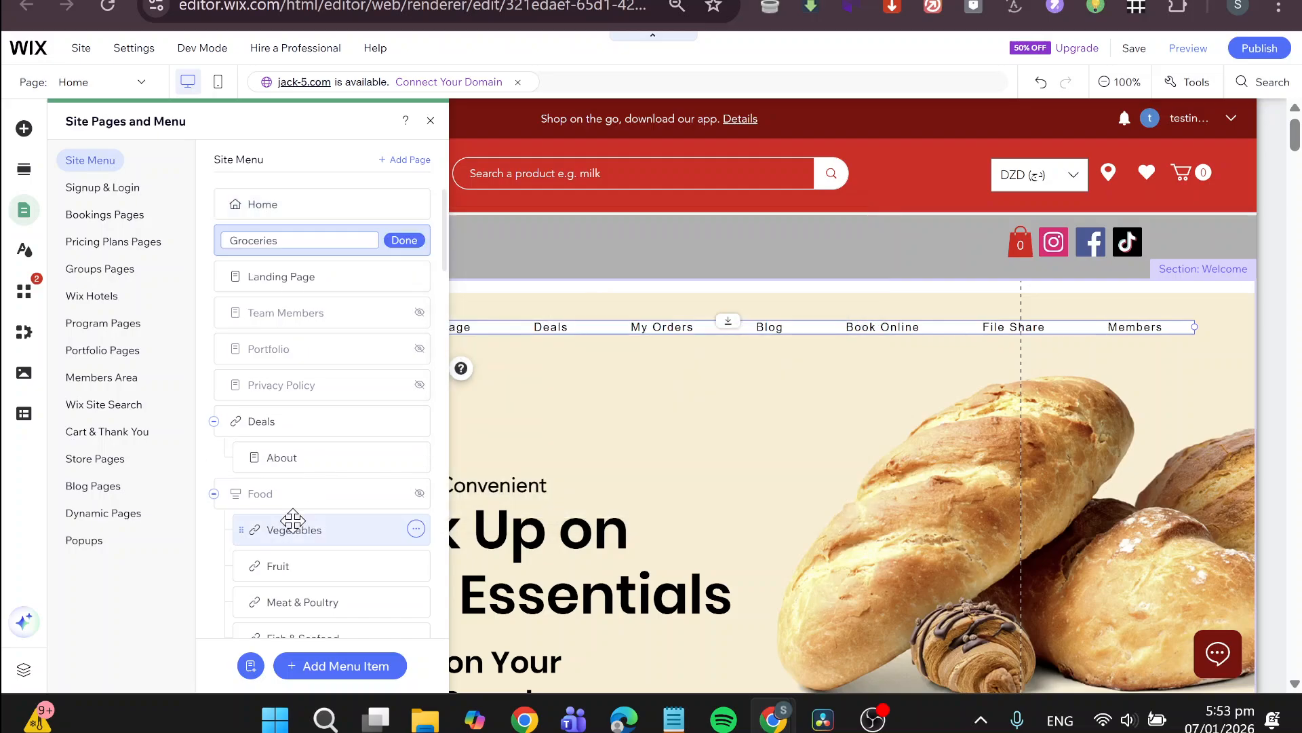
pyautogui.press('Return')
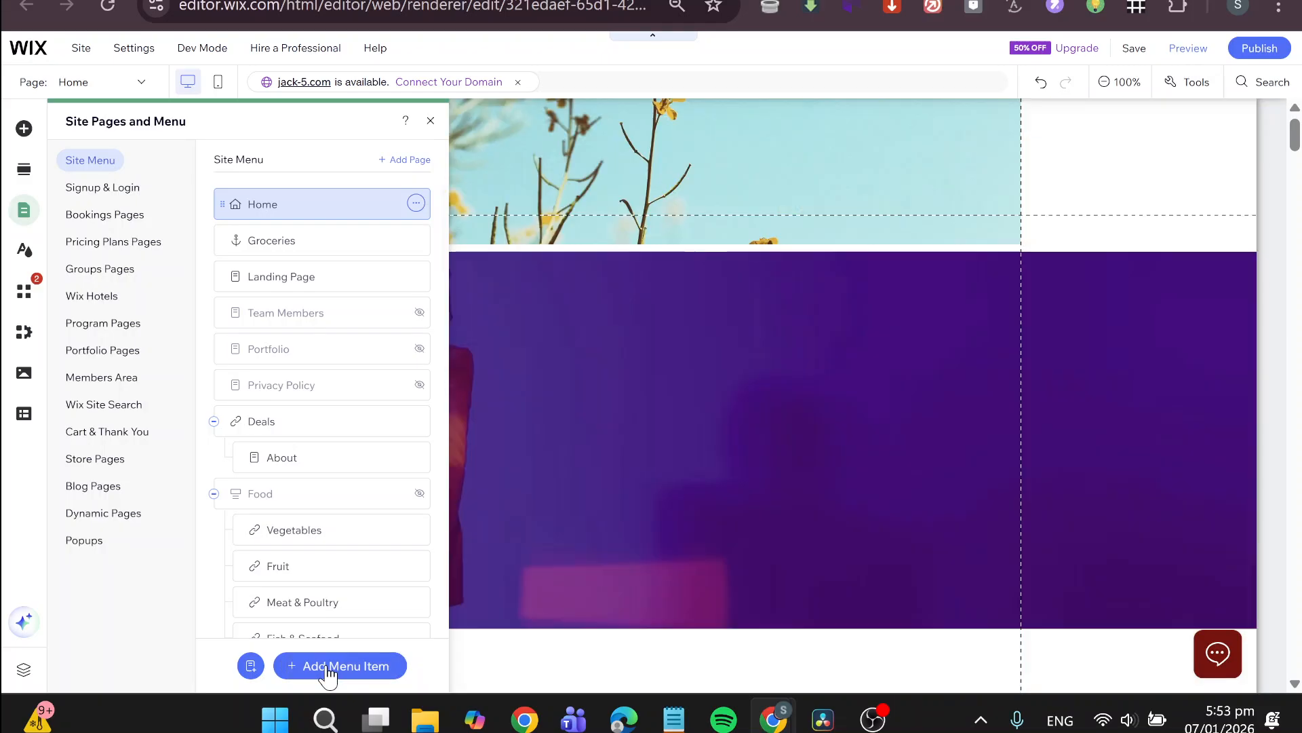
# Add a Deals item to the site menu that links to the Deals anchor on the Home page.
pyautogui.click(353, 663)
pyautogui.click(395, 429)
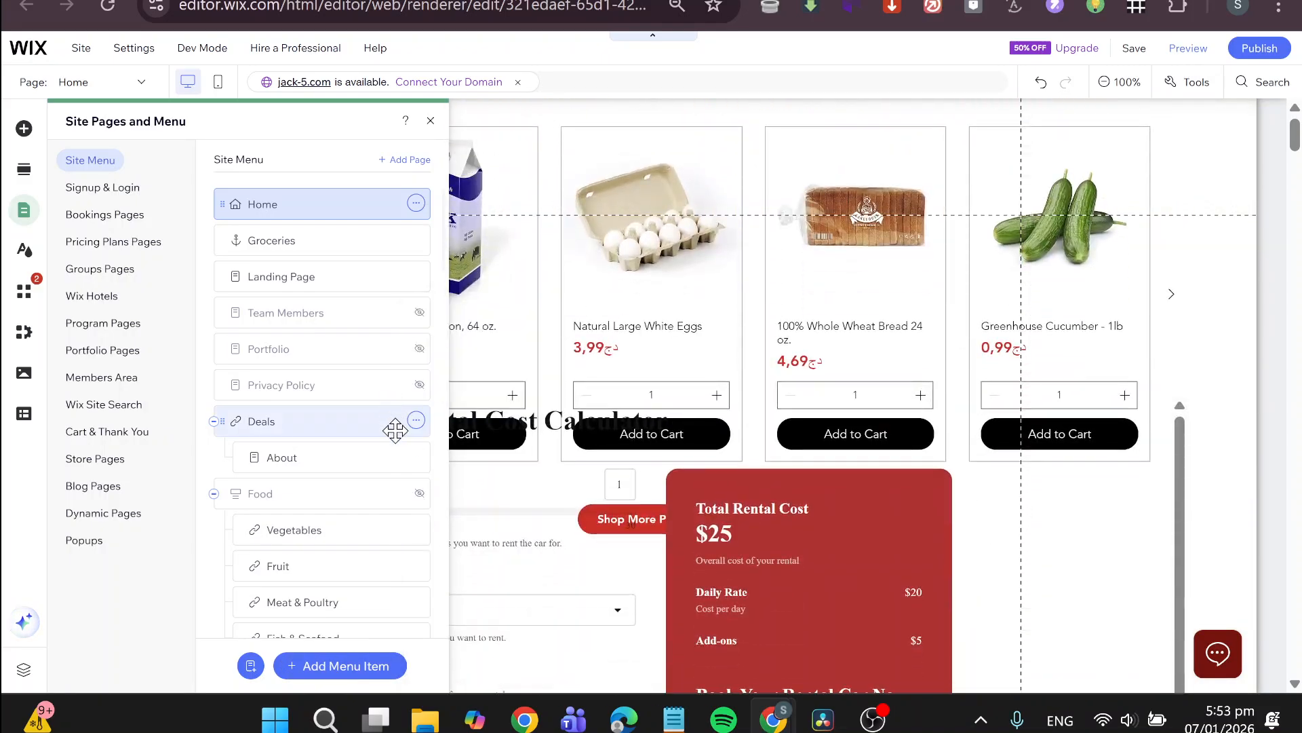
pyautogui.click(337, 668)
pyautogui.click(454, 650)
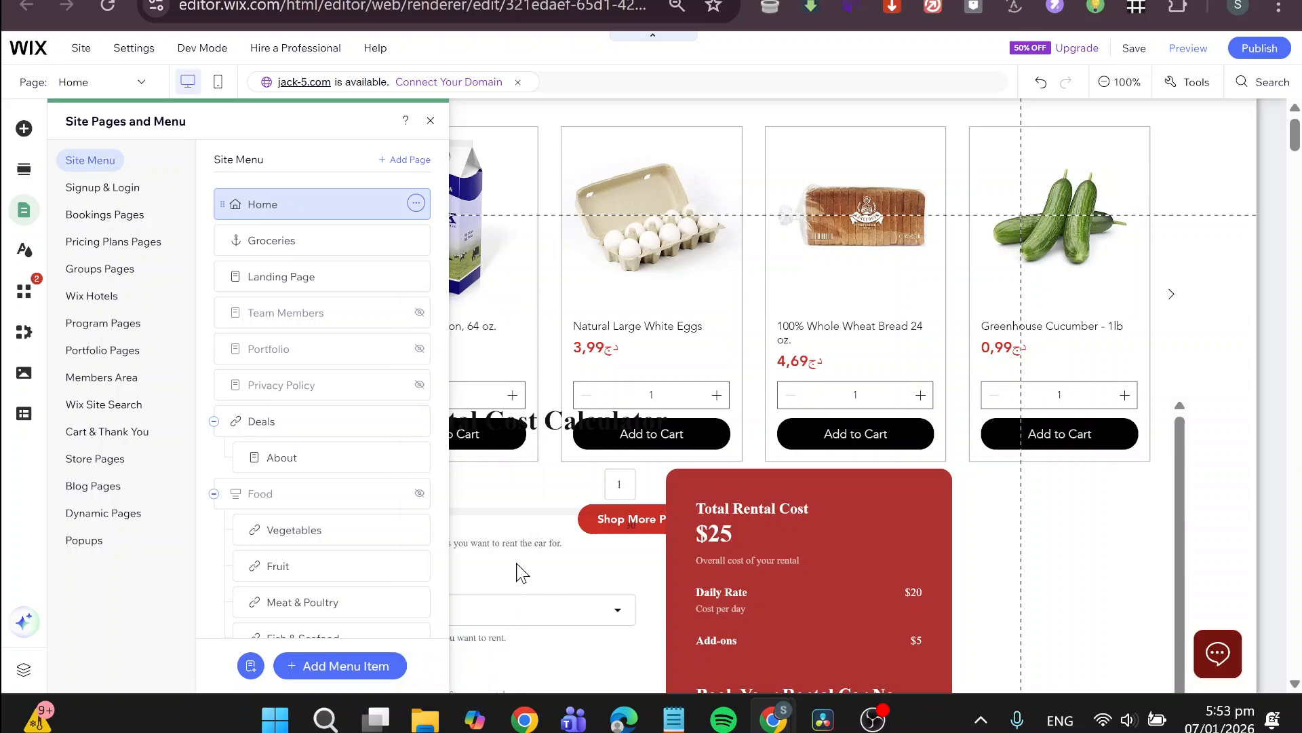
pyautogui.click(767, 441)
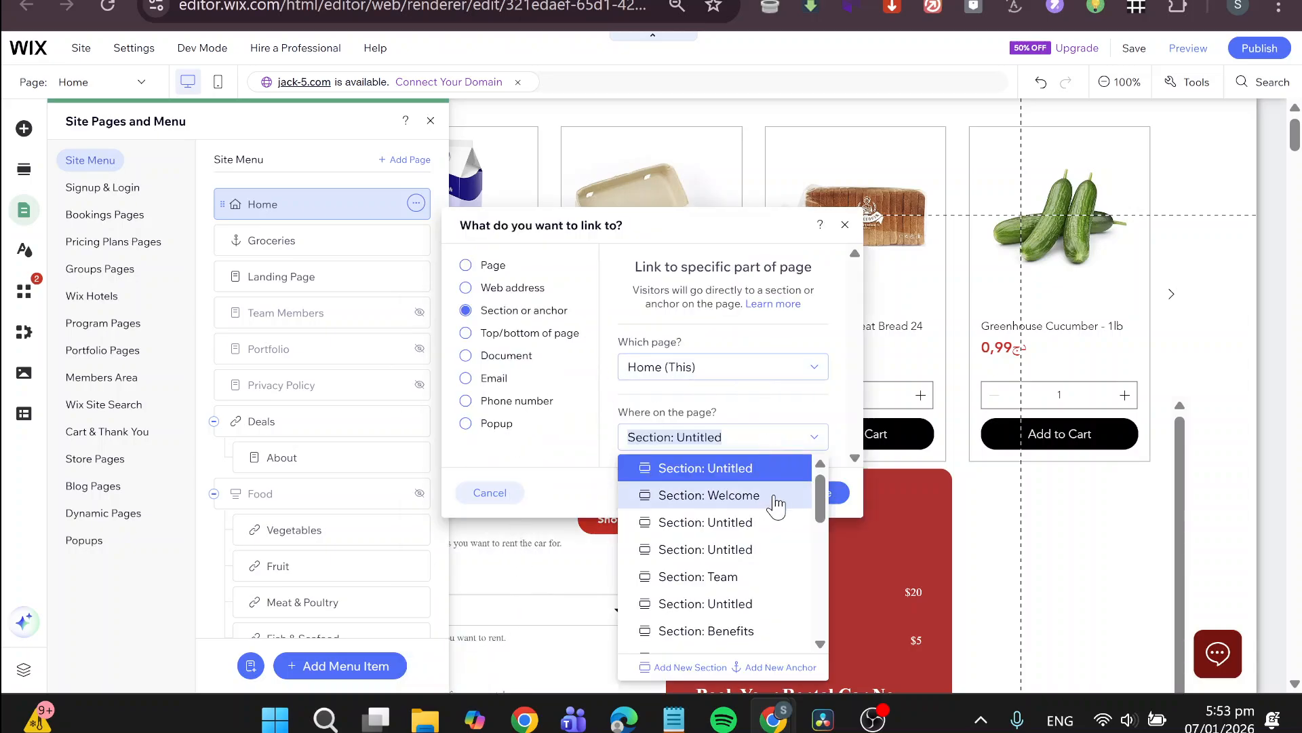
pyautogui.scroll(-3, 776, 502)
pyautogui.click(714, 617)
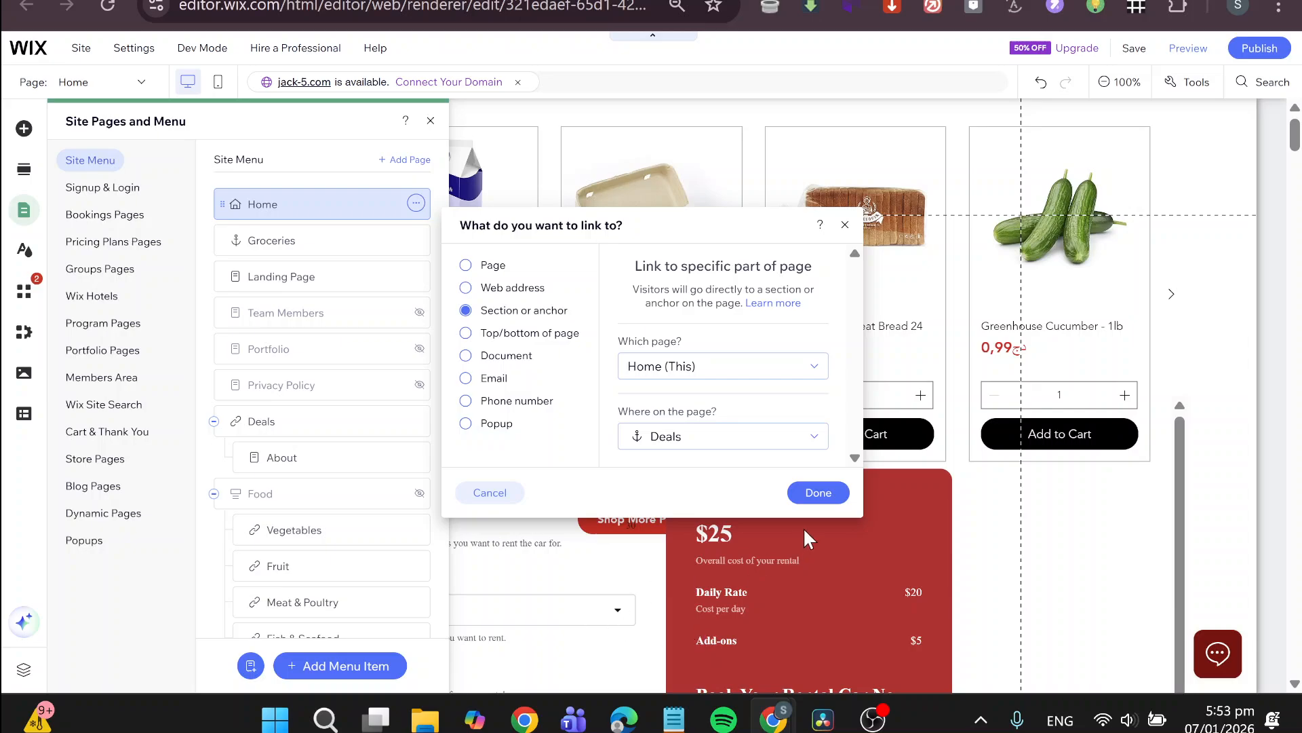
pyautogui.press('Return')
pyautogui.click(337, 668)
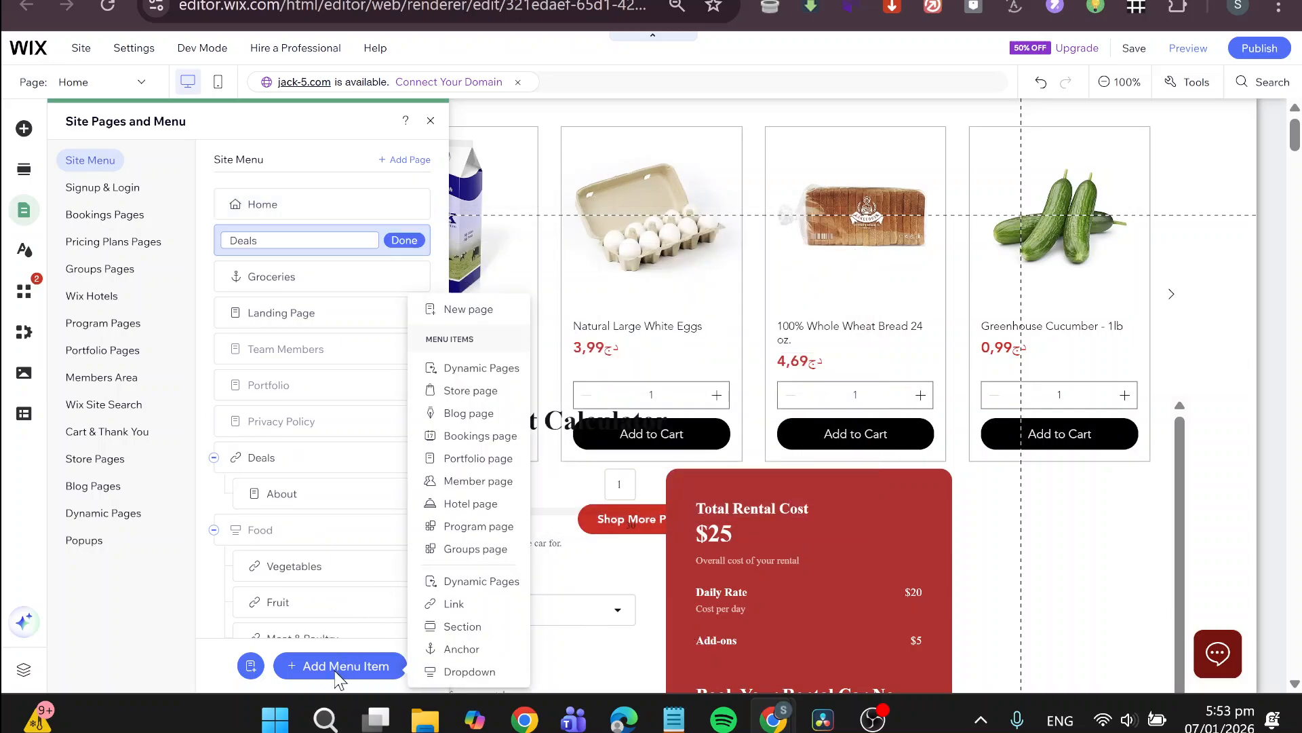
pyautogui.click(575, 543)
# Add a Fresh Fruits item to the site menu that links to the Fresh Fruits anchor on the Home page.
pyautogui.scroll(-10, 663, 442)
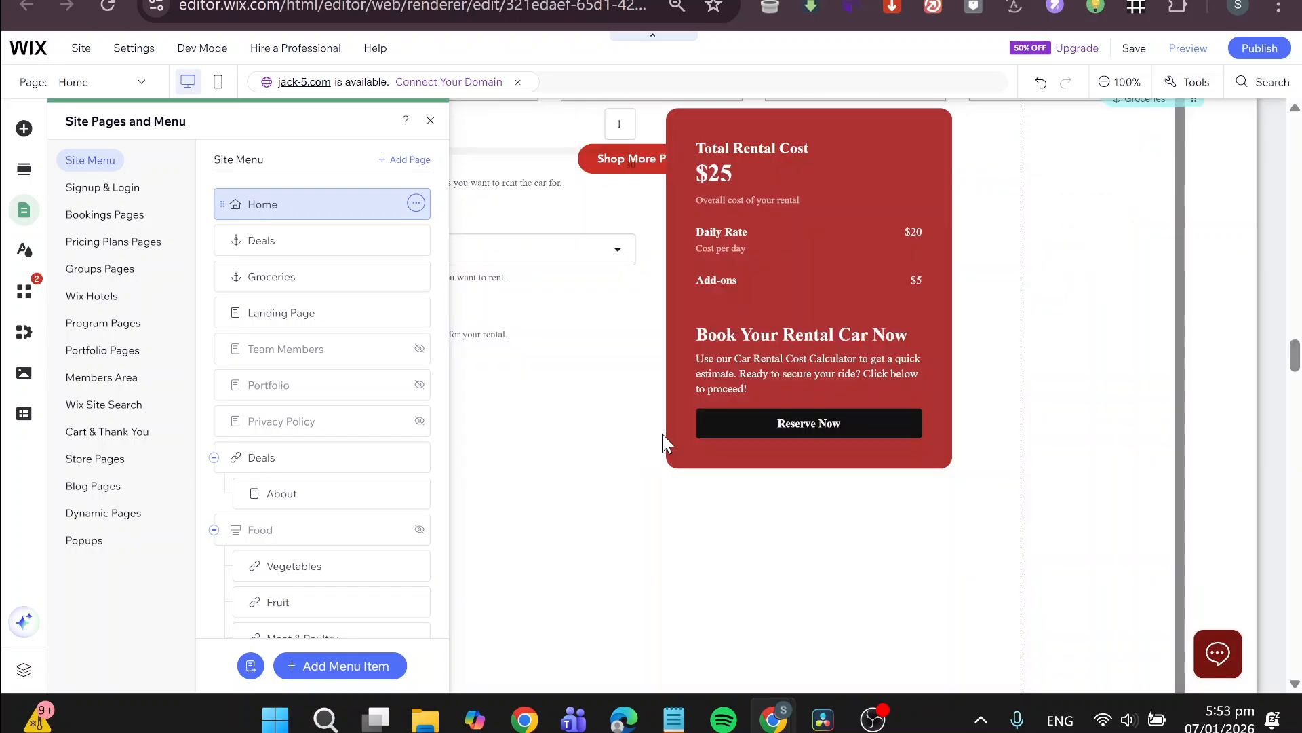
pyautogui.scroll(-5, 726, 465)
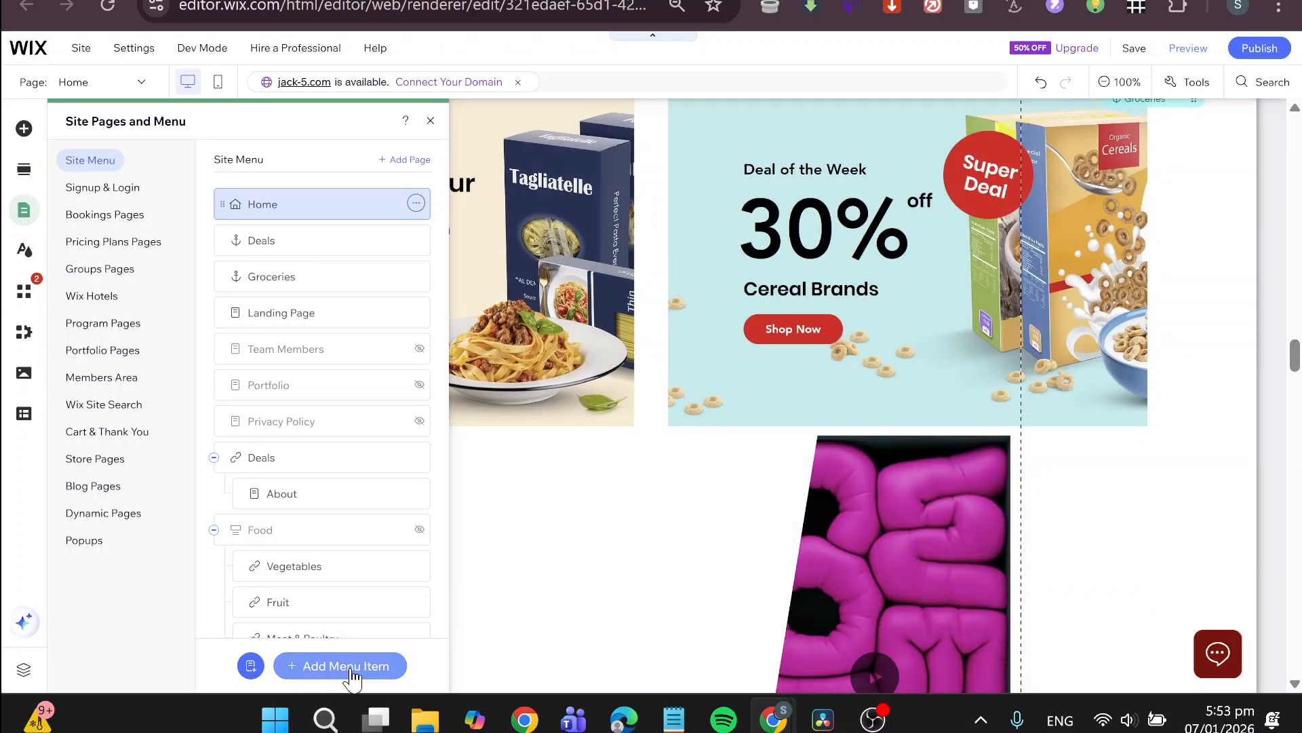
pyautogui.click(346, 665)
pyautogui.click(481, 650)
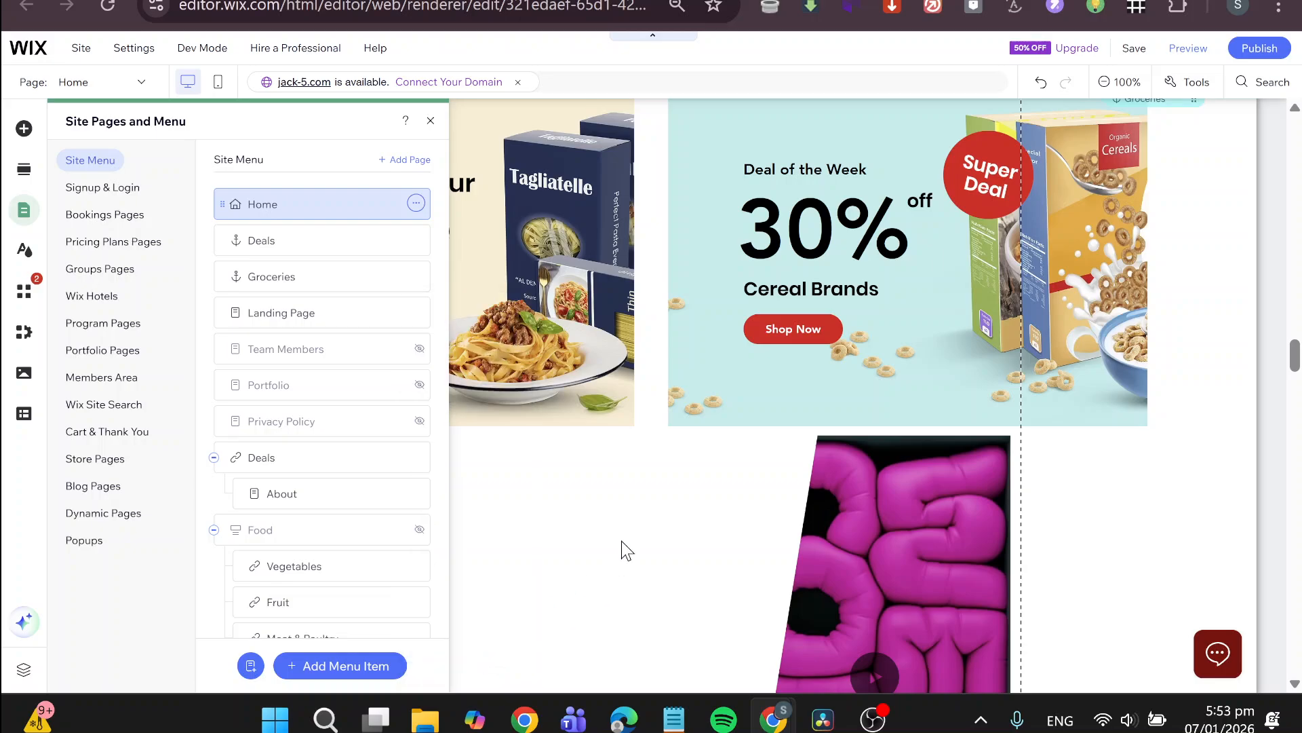
pyautogui.click(746, 435)
pyautogui.scroll(-3, 750, 526)
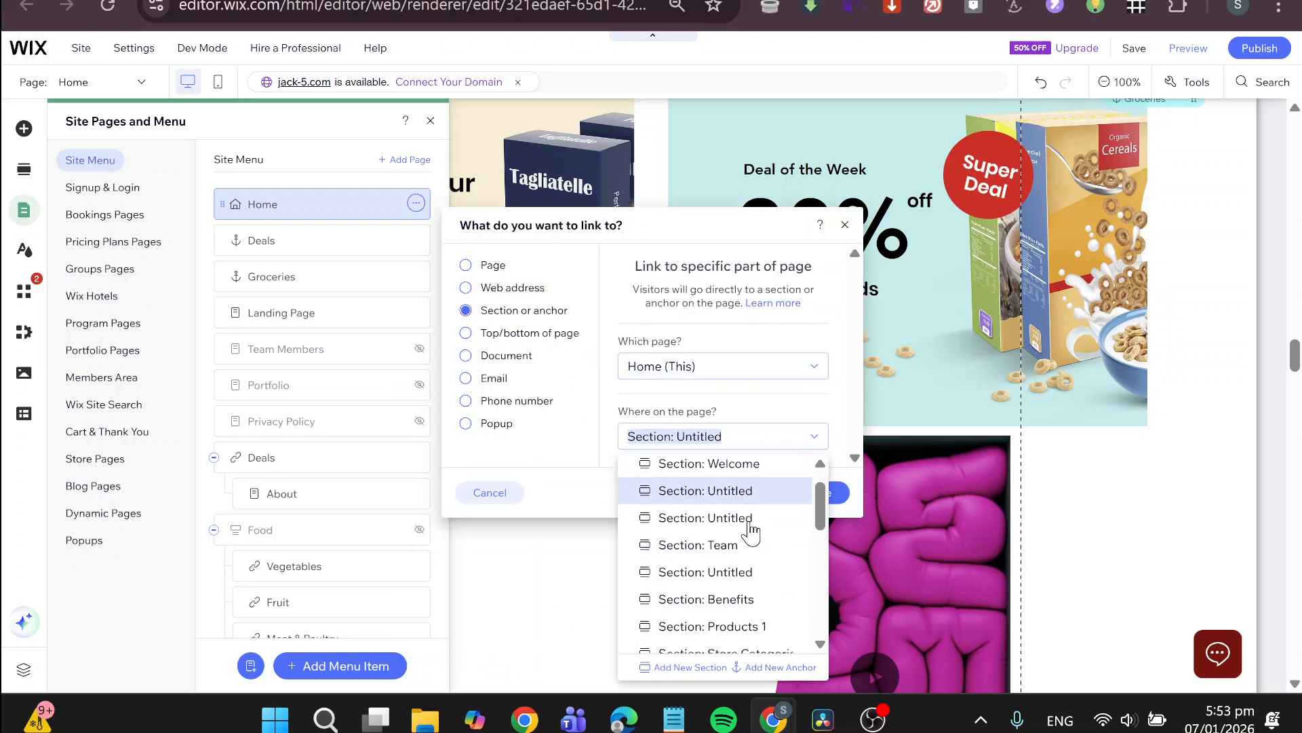
pyautogui.click(753, 504)
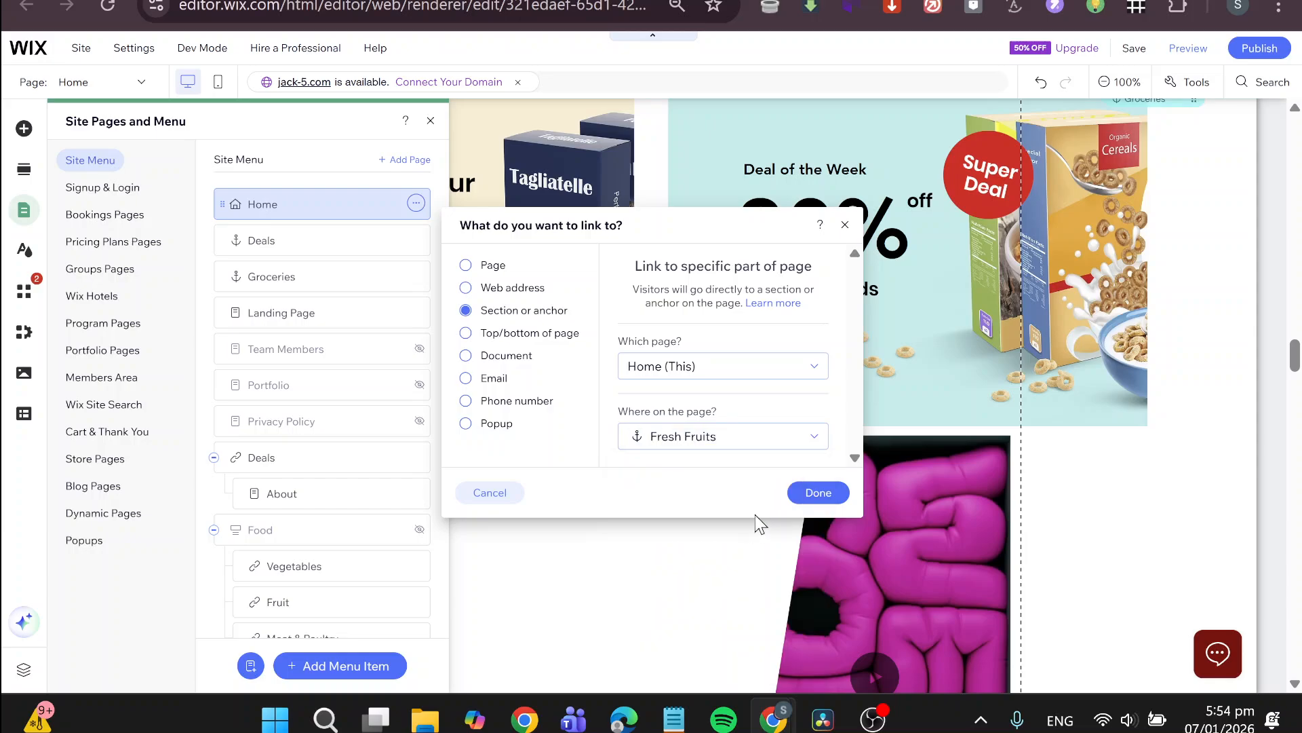
pyautogui.click(818, 494)
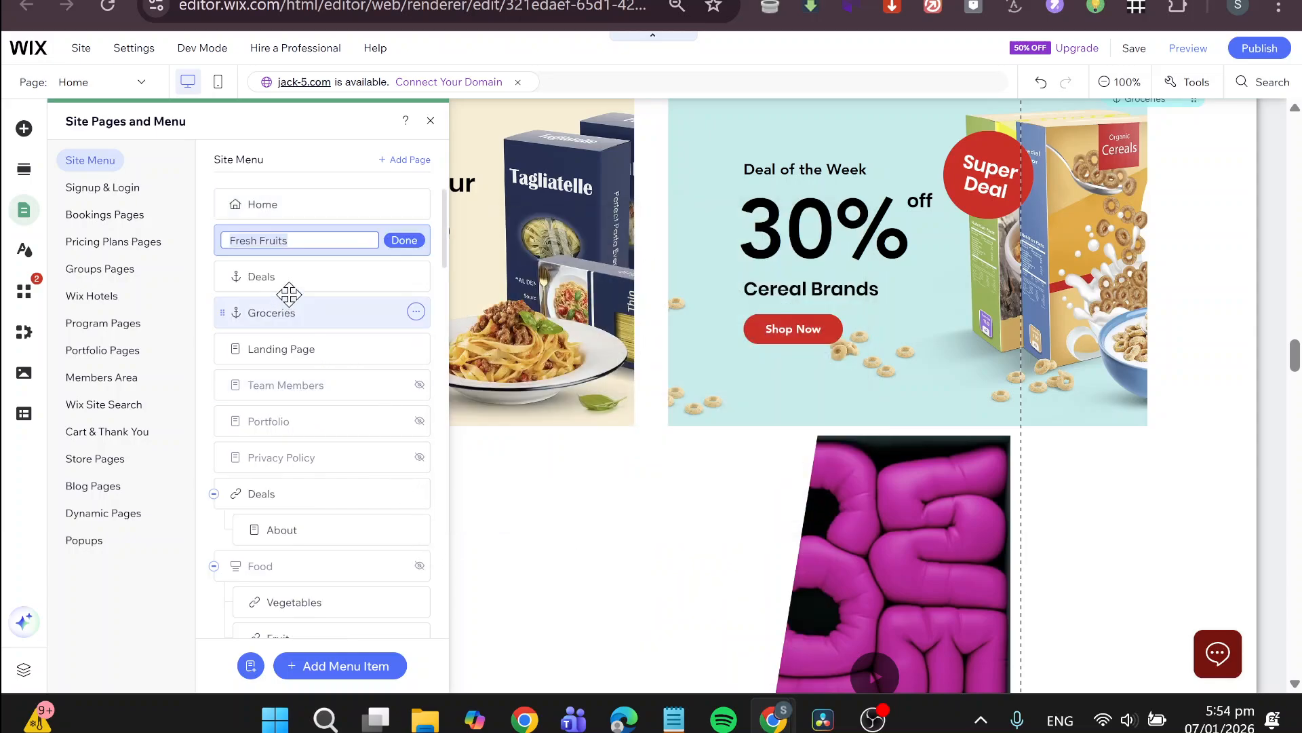
pyautogui.click(403, 241)
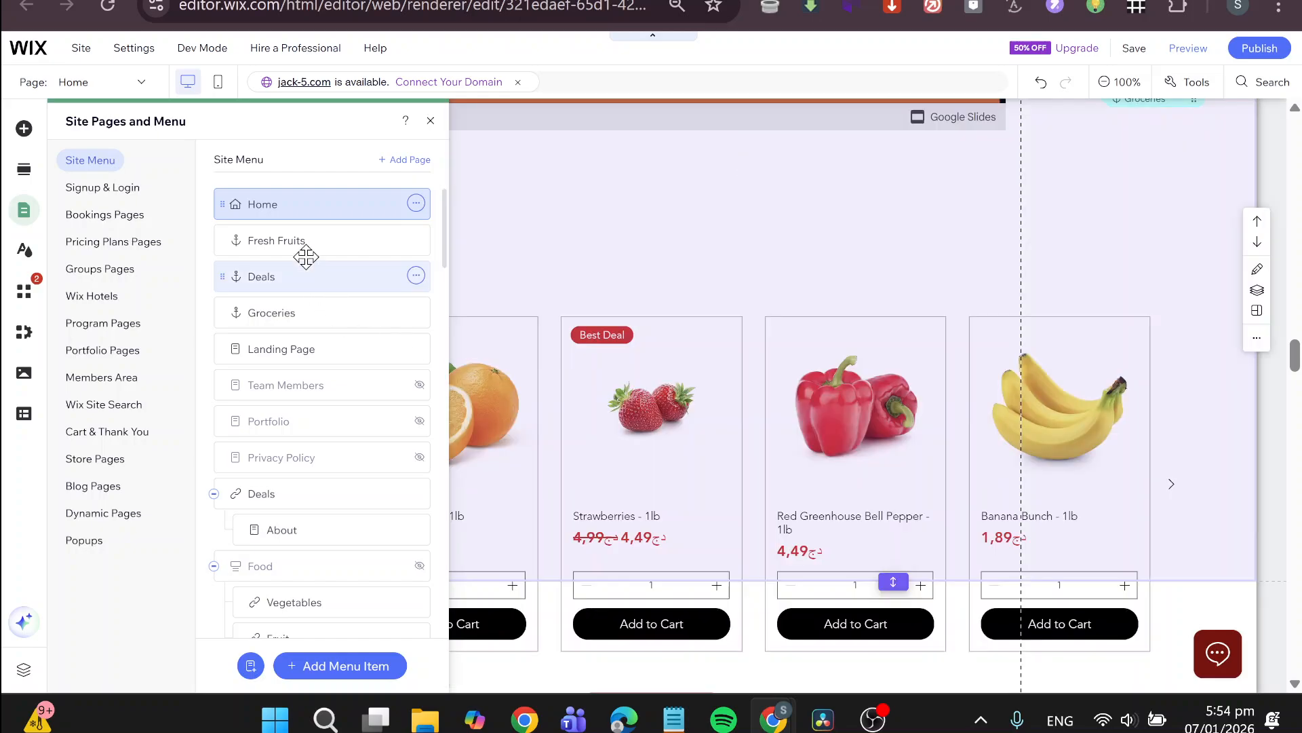
# Return to the header of the Home page, close the site menu manager, and leave the editor for the site dashboard.
pyautogui.scroll(10, 970, 417)
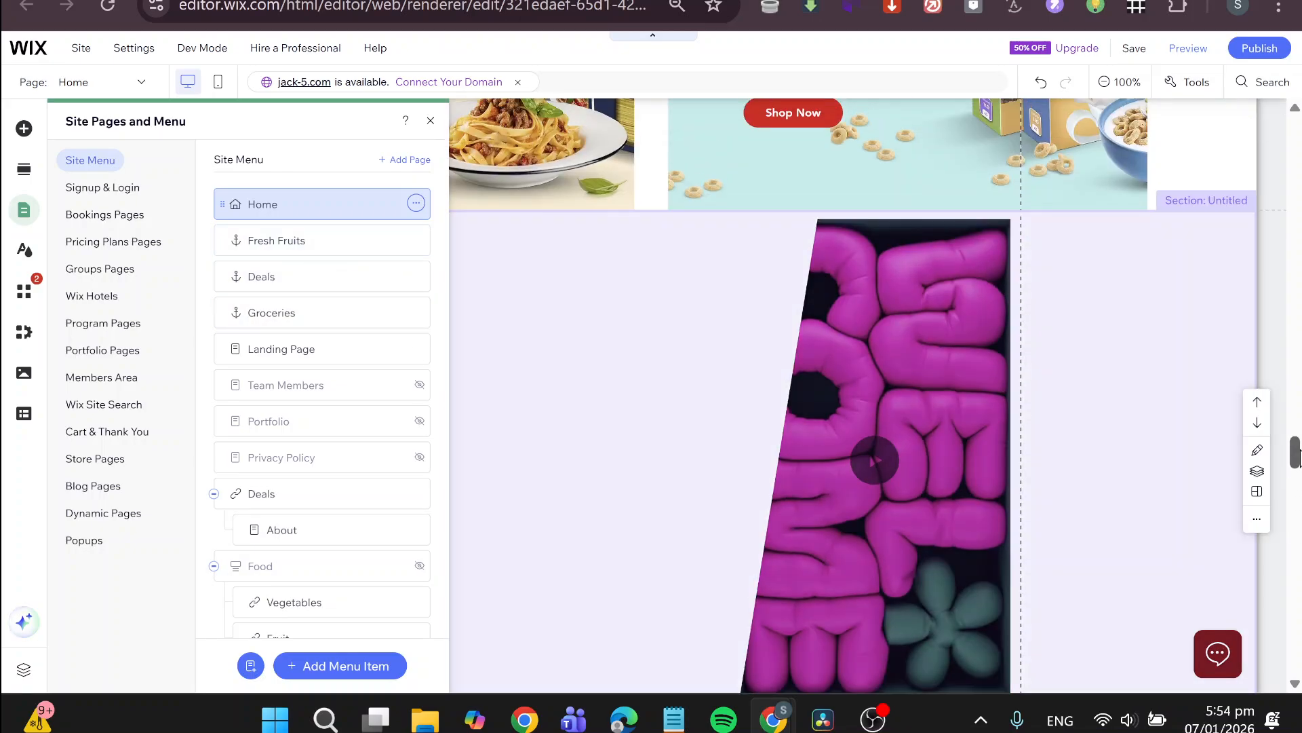
pyautogui.moveTo(1300, 450); pyautogui.dragTo(1298, 127)
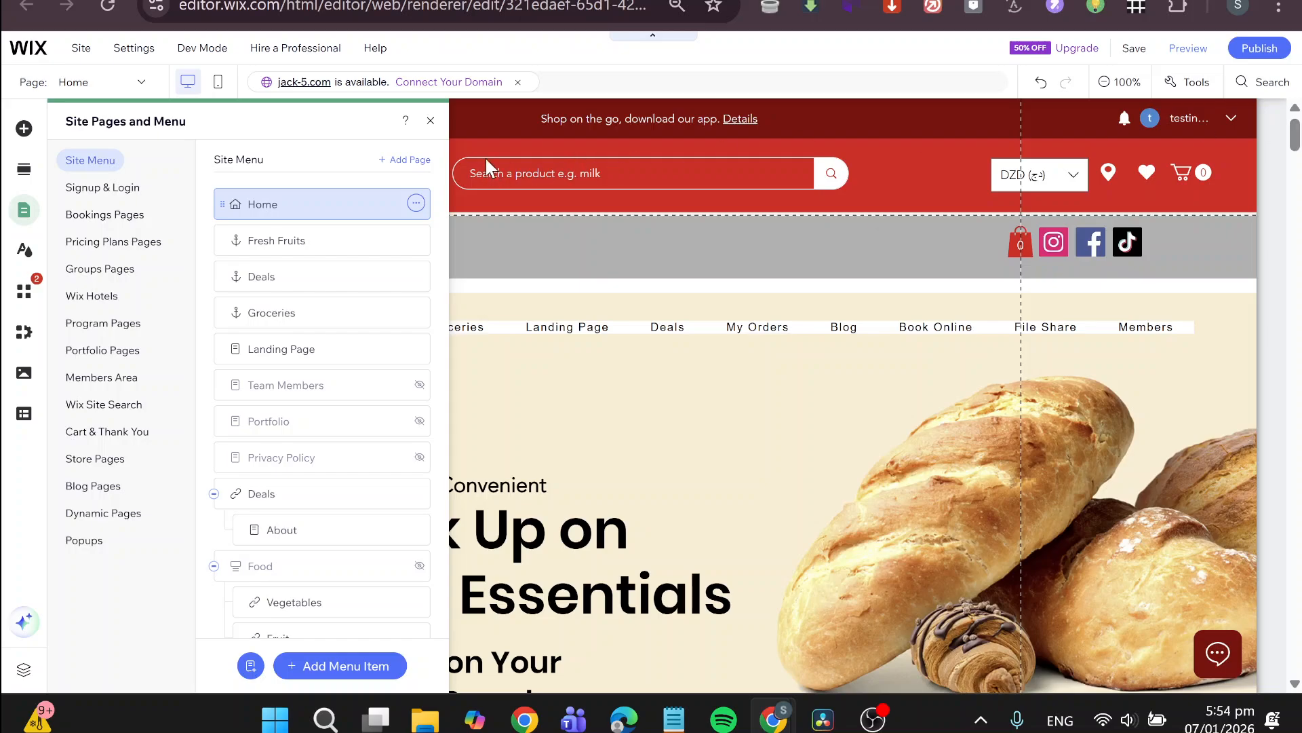
pyautogui.click(432, 123)
pyautogui.hotkey('ctrl', 'w')
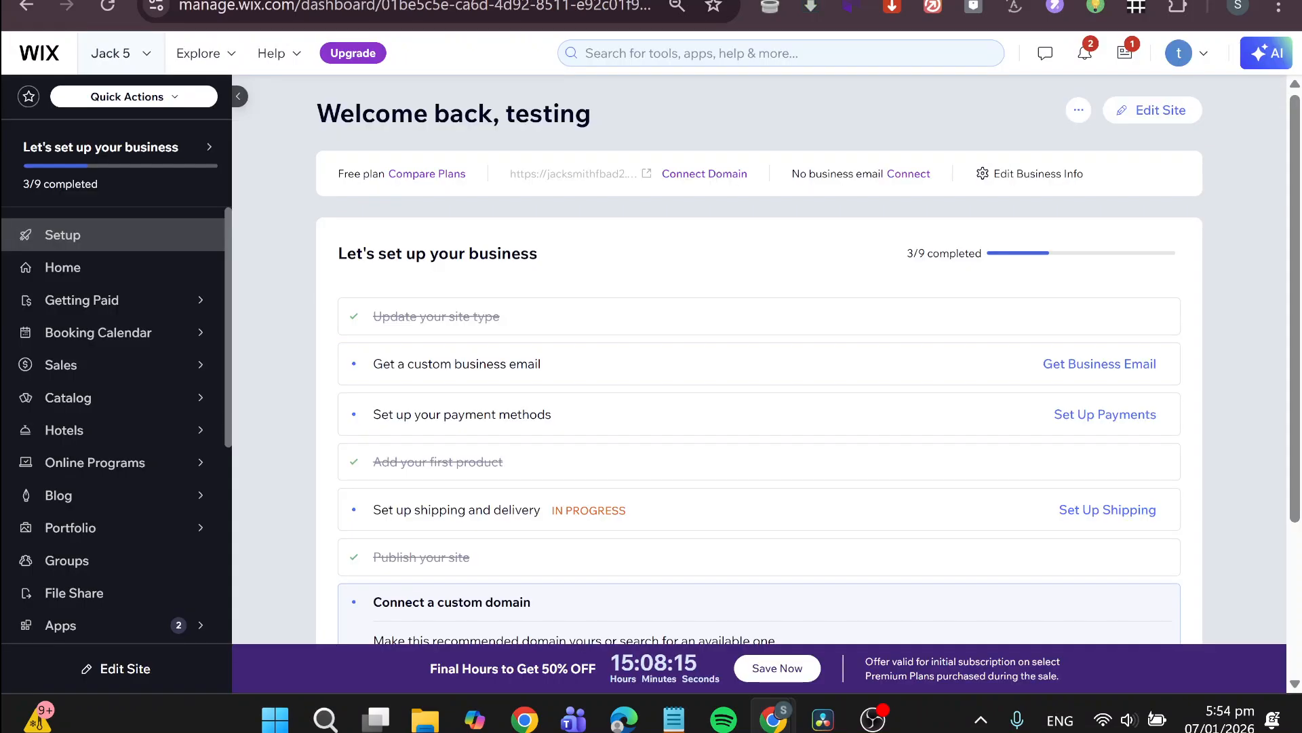